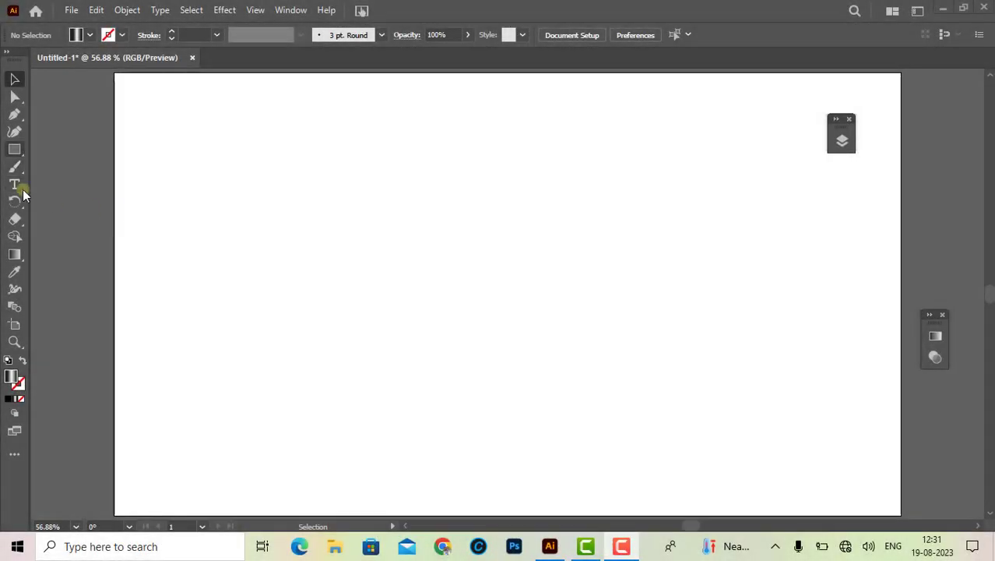
Pick the Line Segment Tool and set the stroke colour to black
drag(14, 149, 97, 220)
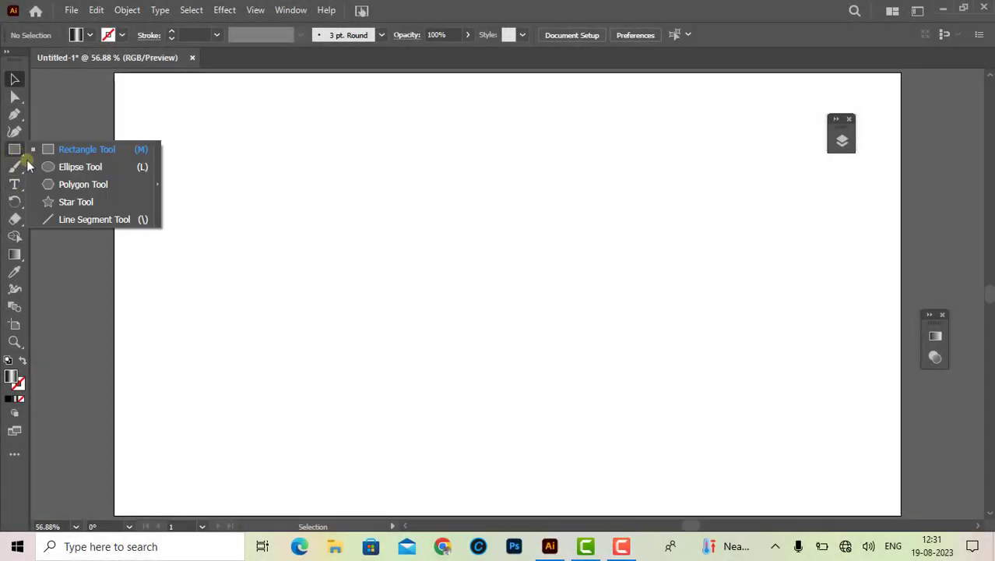
click(97, 220)
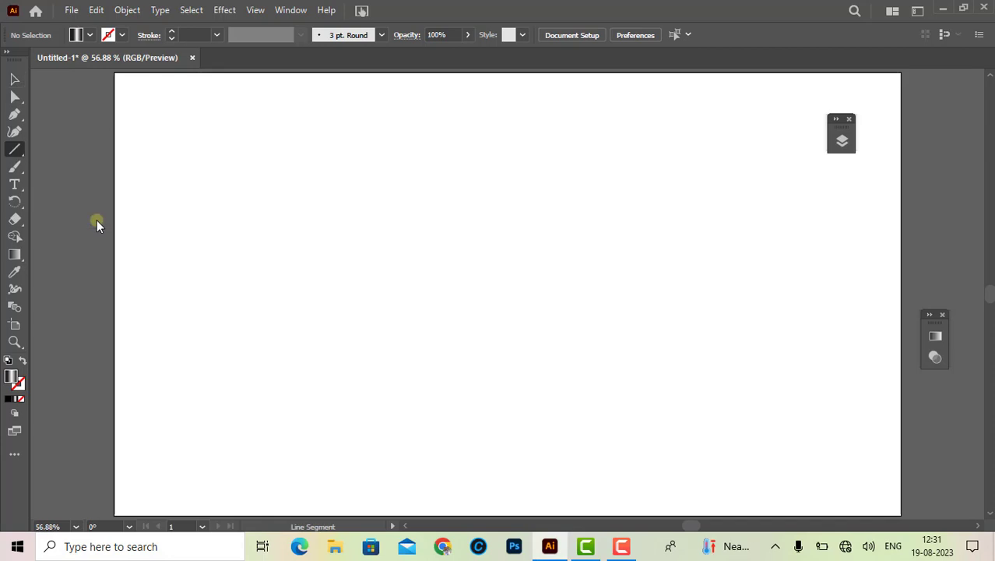
click(8, 399)
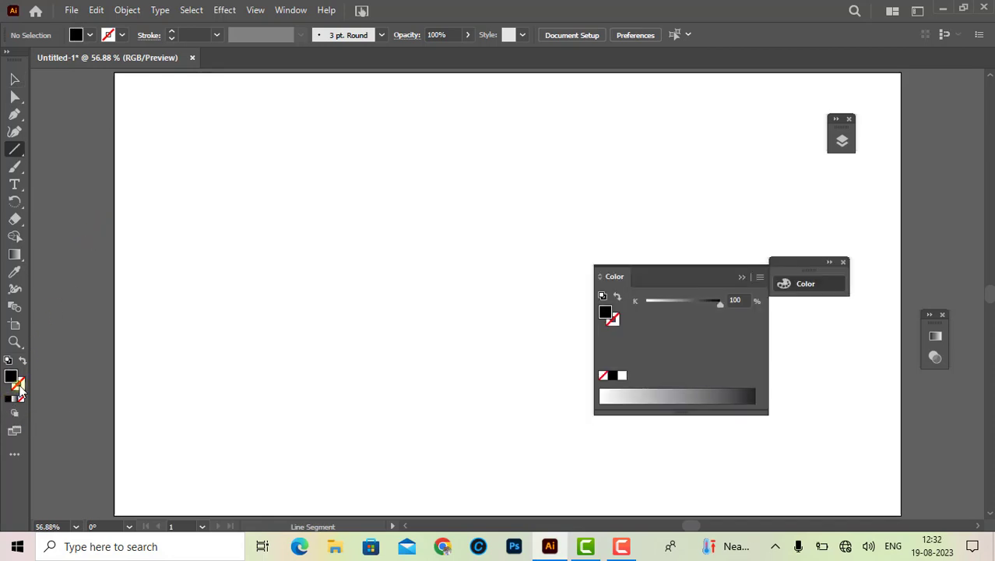
click(18, 383)
click(8, 399)
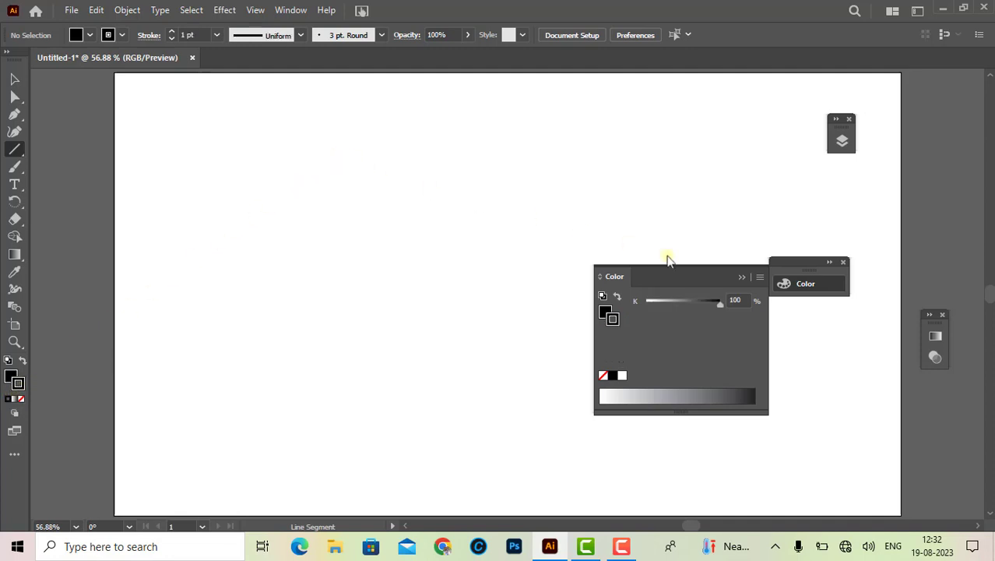
click(741, 277)
Draw a vertical line and duplicate it into five evenly spaced vertical lines
drag(330, 127, 325, 404)
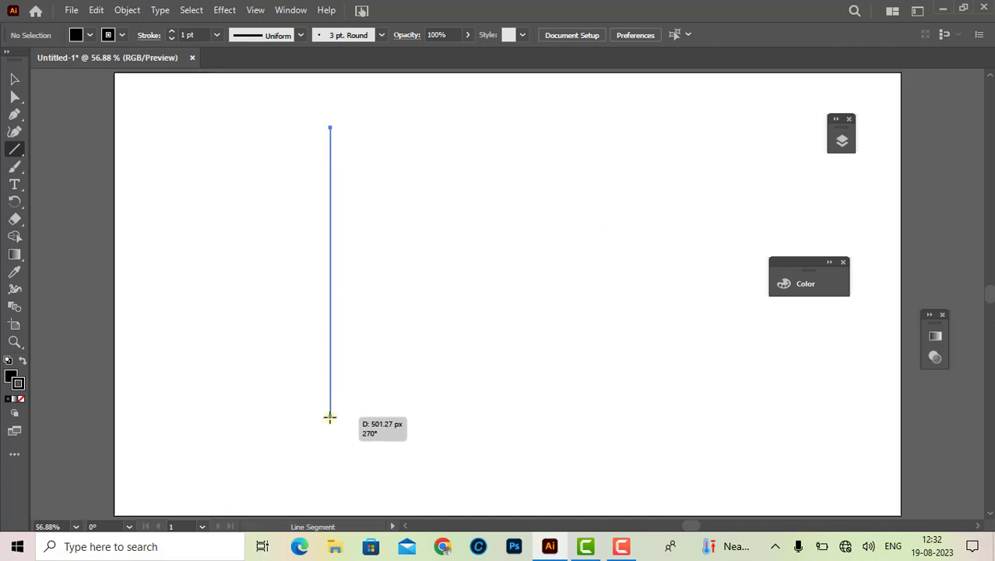
drag(326, 404, 330, 441)
click(14, 79)
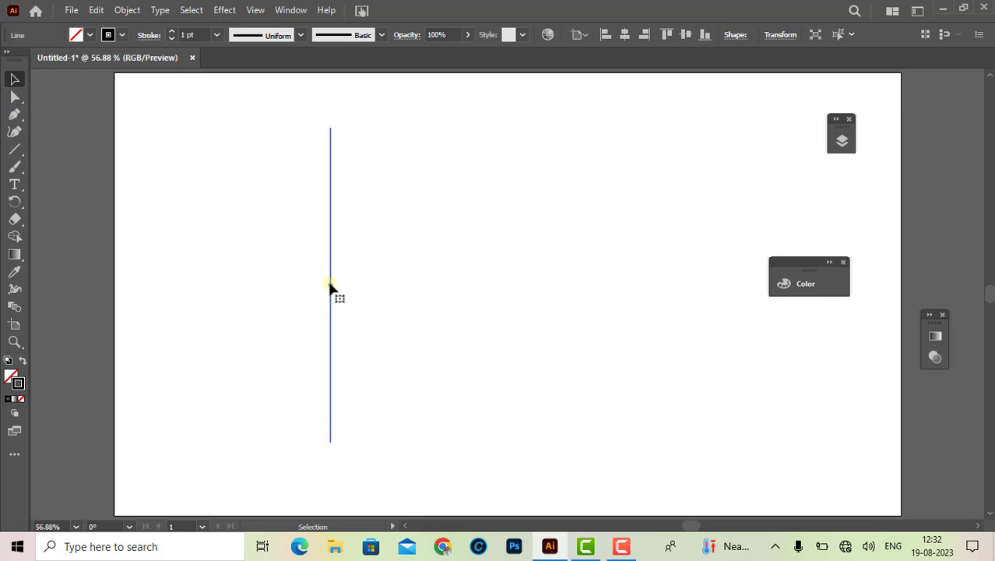
drag(330, 289, 379, 285)
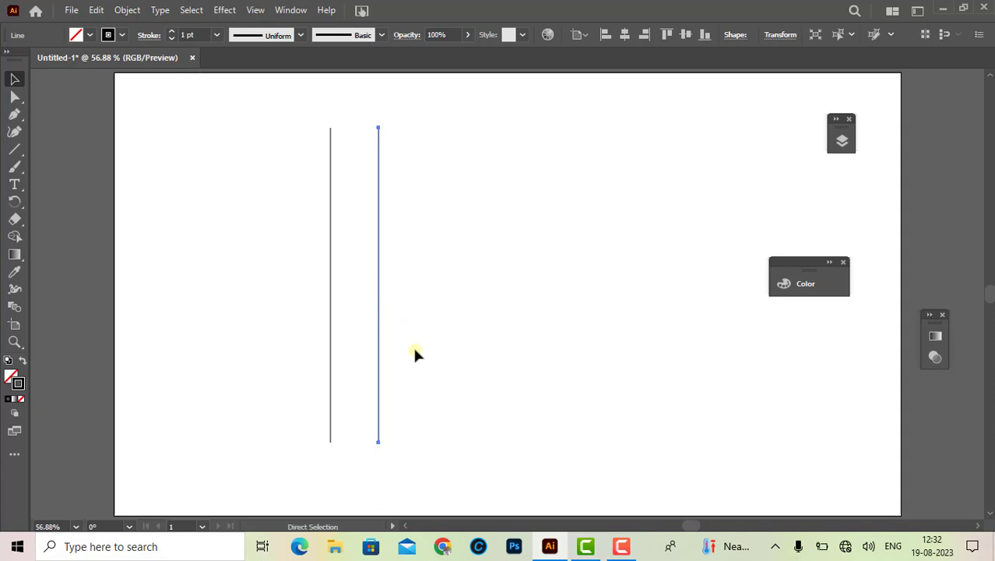
key(ctrl+d)
key(ctrl+d)
key(ctrl+d)
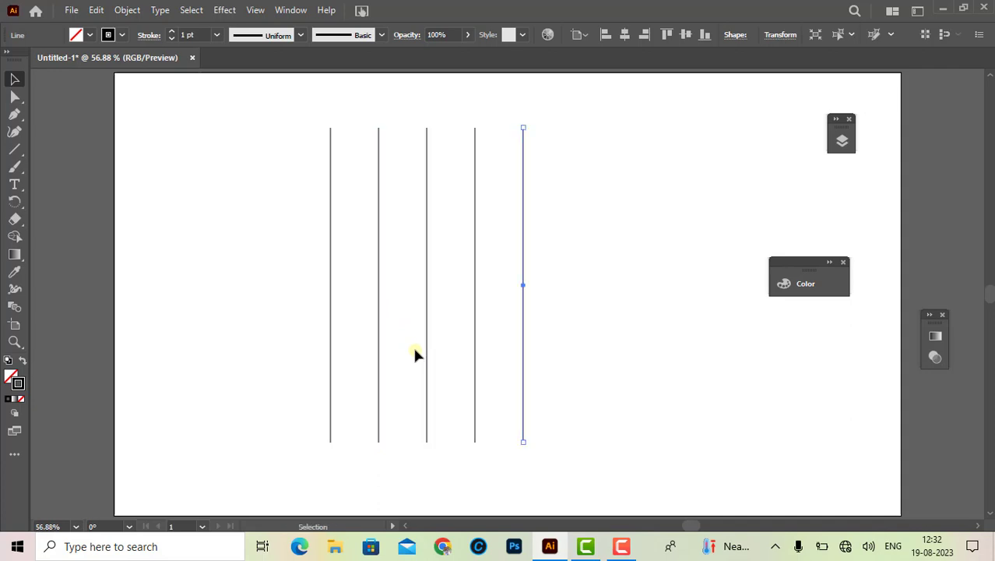
Copy the five vertical lines, Paste in Front, and rotate the copies 90° to horizontal
drag(274, 104, 588, 467)
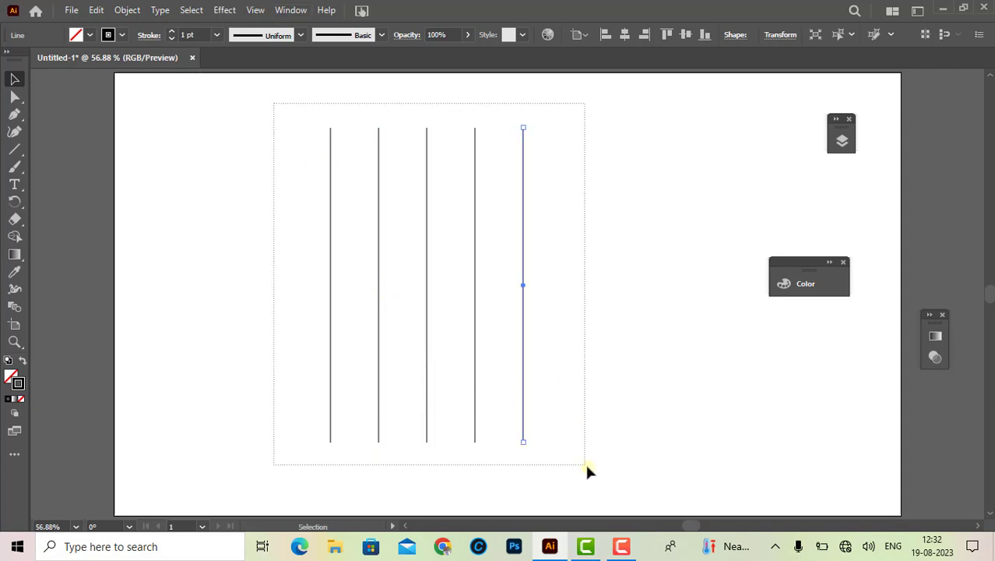
click(96, 10)
click(119, 80)
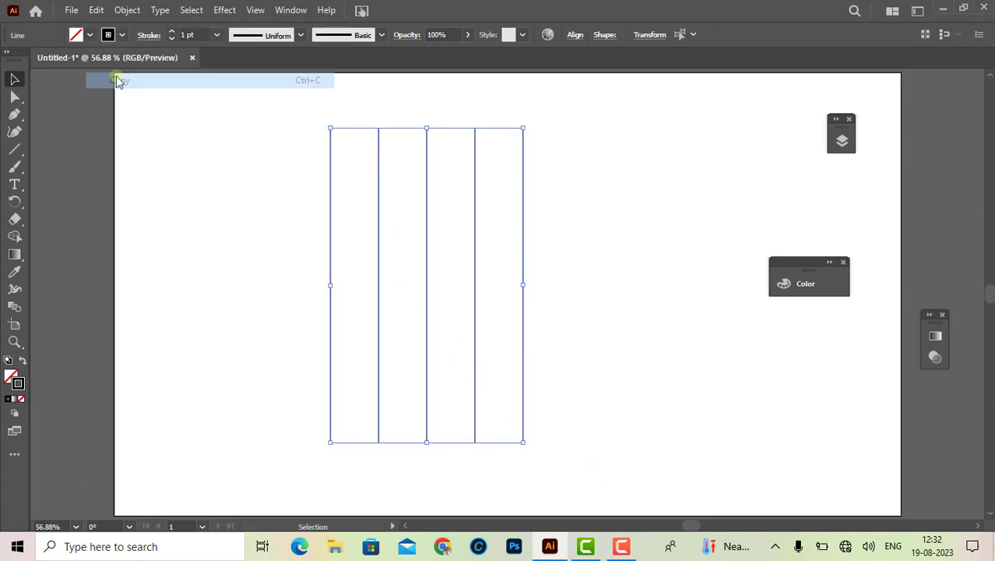
click(97, 10)
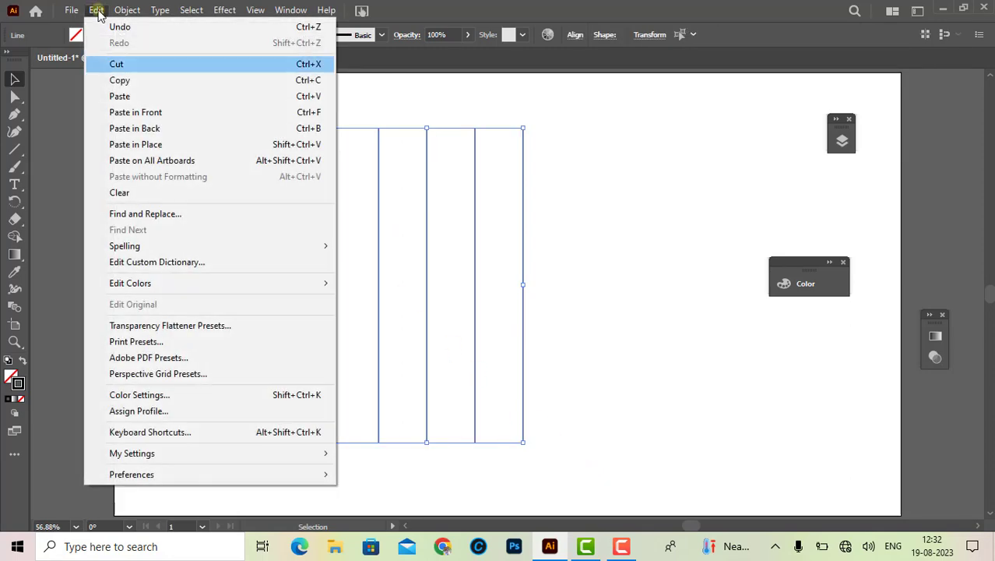
click(136, 112)
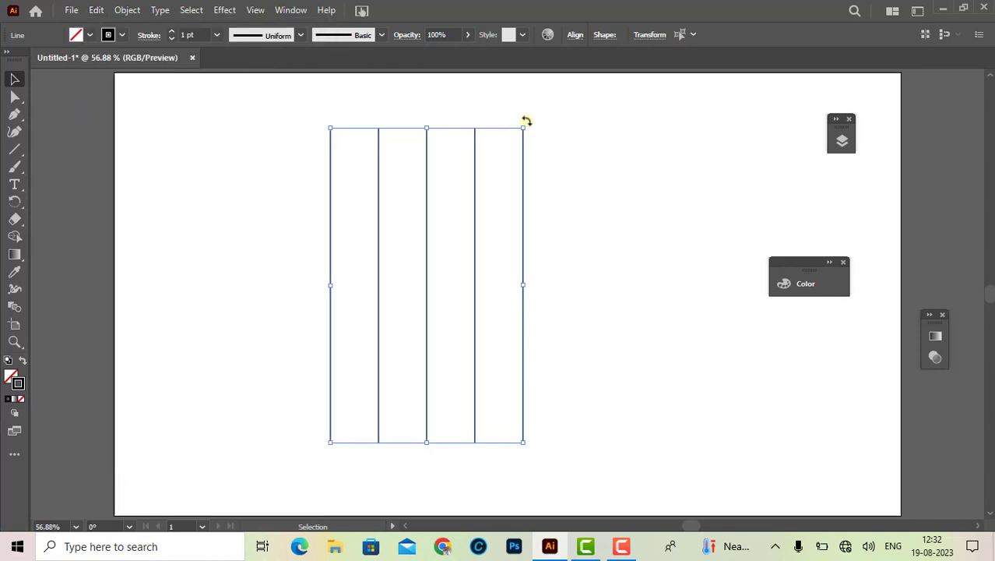
mouse_move(527, 121)
mouse_down()
mouse_move(605, 347)
mouse_move(576, 348)
mouse_up()
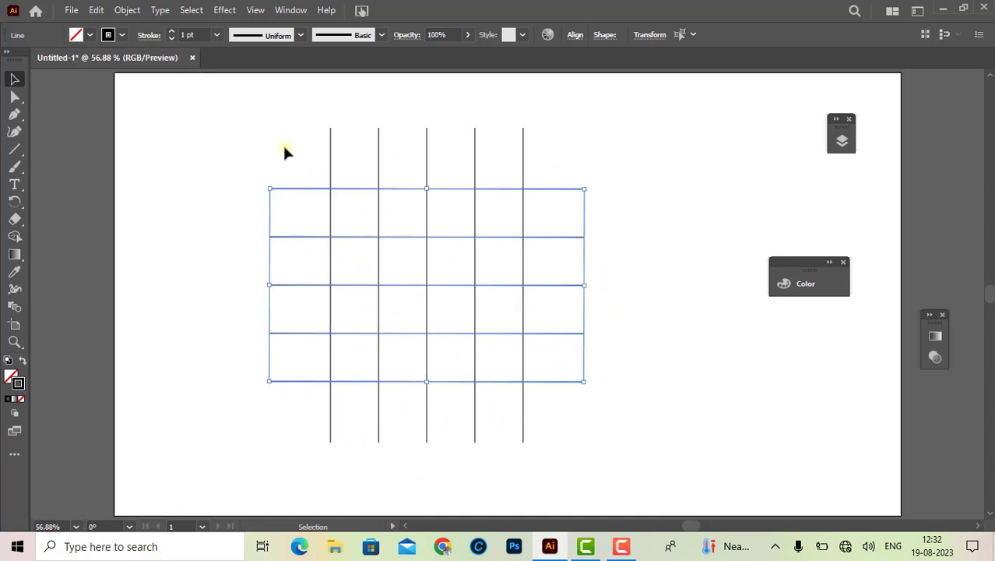
click(230, 113)
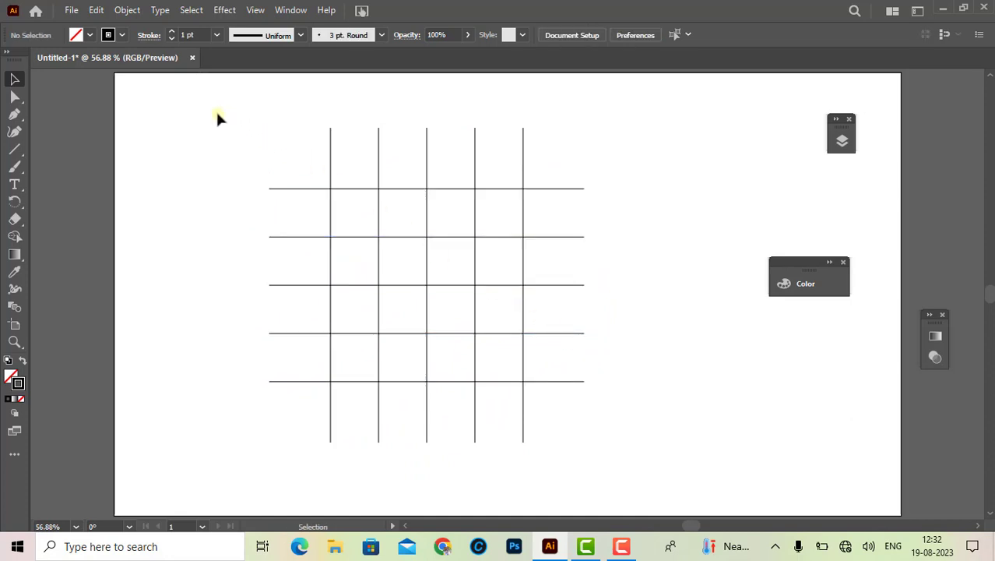
Draw a circle at the grid's centre intersection and a pasted-in-front copy scaled to twice its size
drag(14, 148, 71, 166)
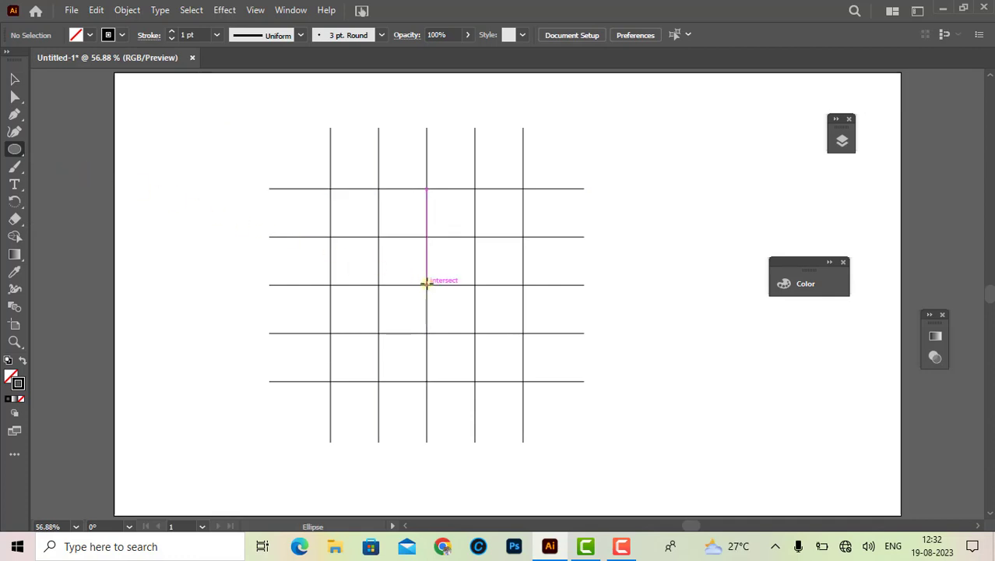
drag(426, 283, 460, 332)
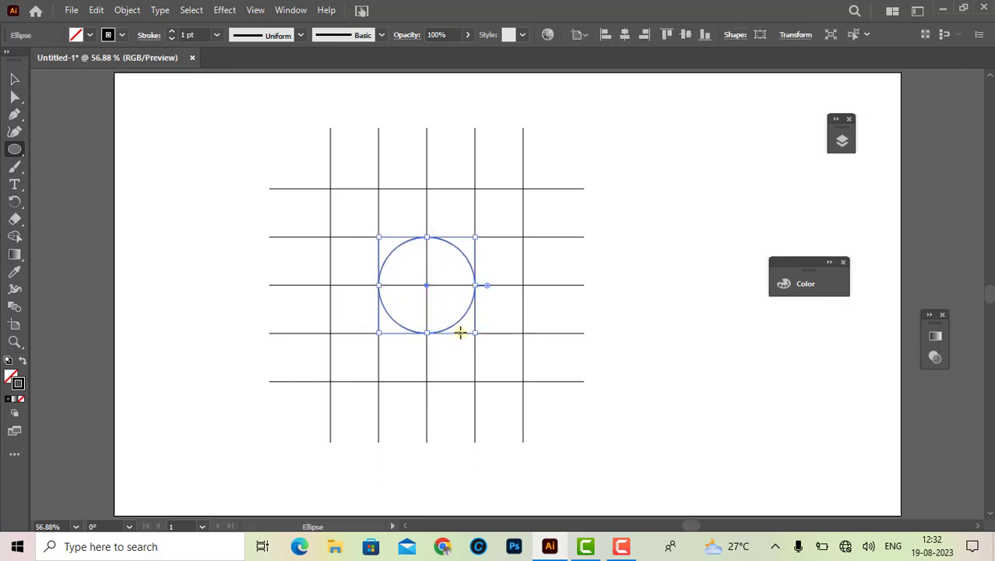
click(96, 10)
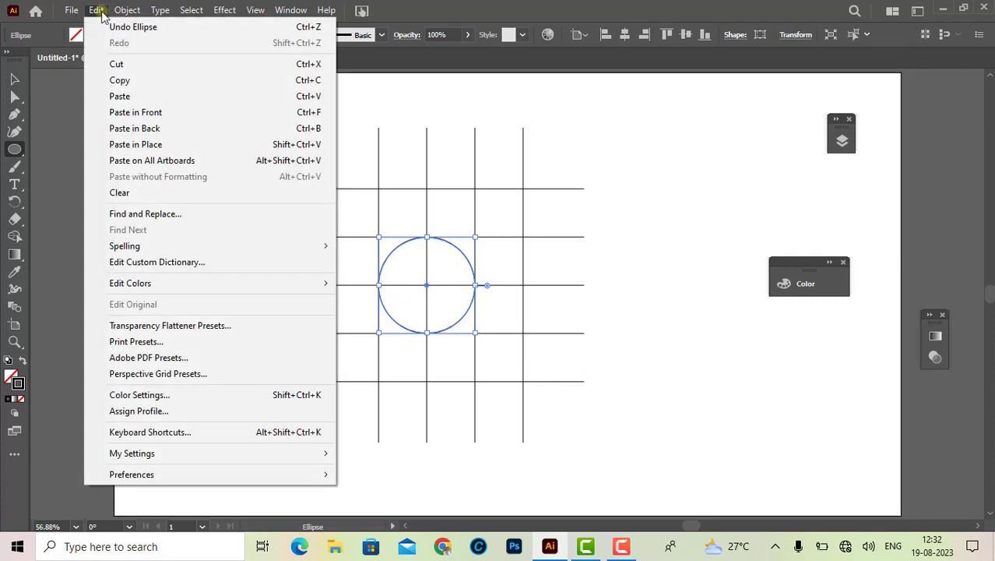
click(126, 82)
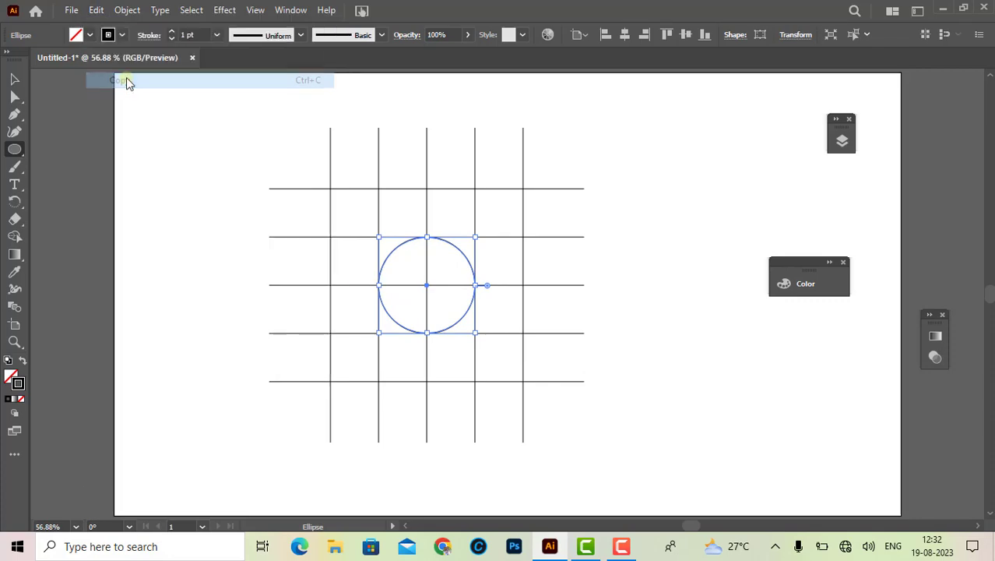
click(97, 10)
click(158, 115)
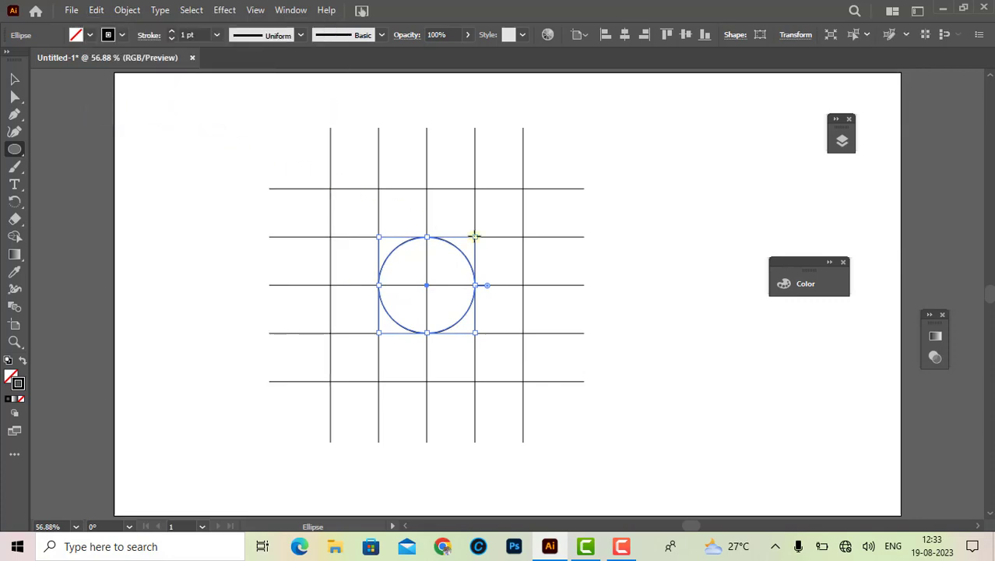
drag(474, 236, 549, 189)
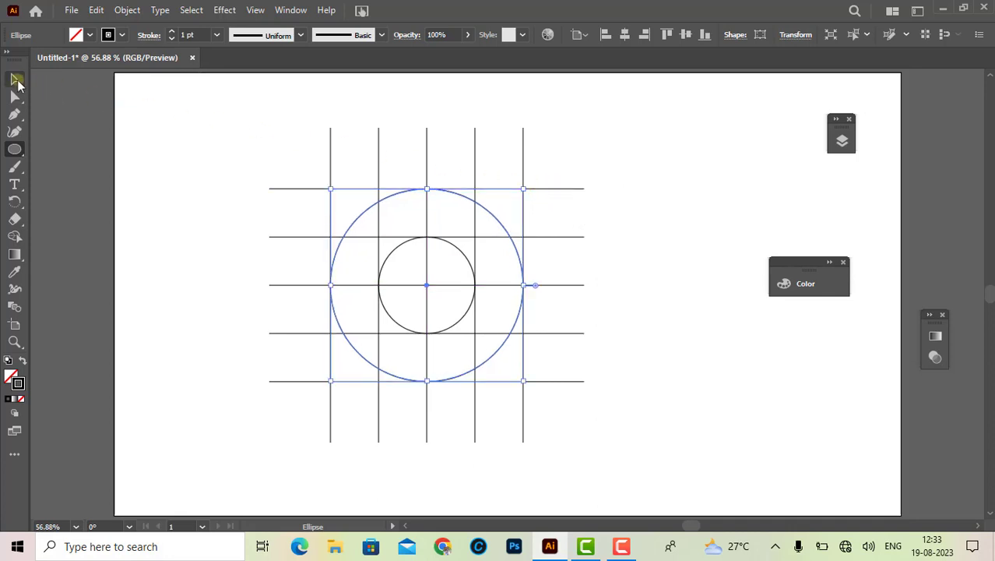
click(16, 80)
click(246, 180)
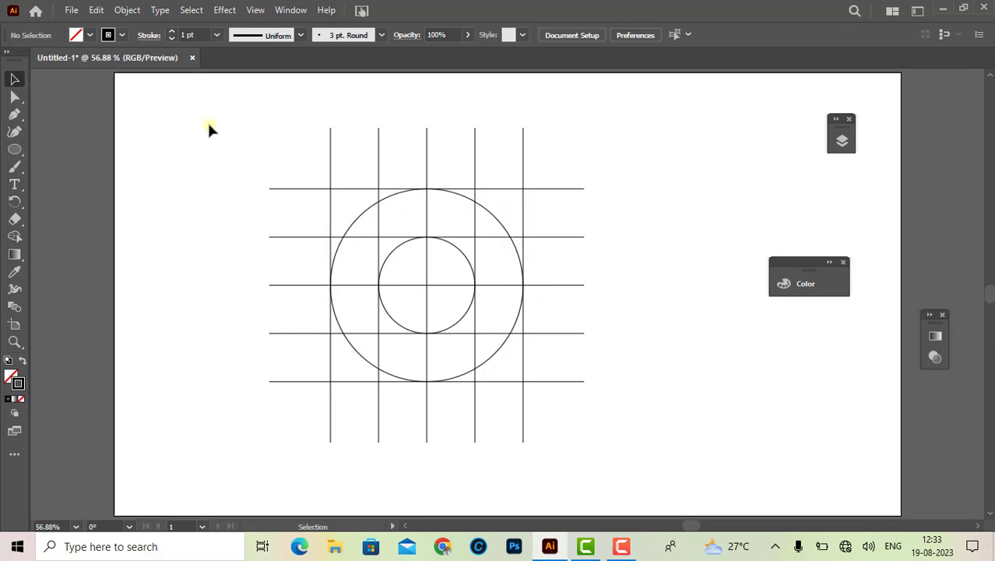
Select the grid and circles, then Shape Builder-merge the cells and ring arcs forming the D
drag(209, 125, 643, 457)
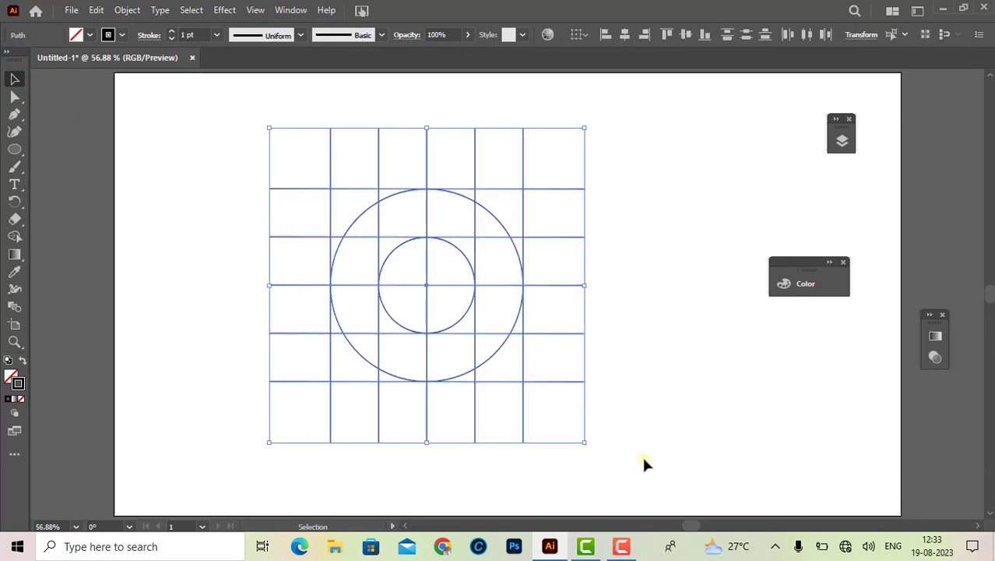
key(shift+m)
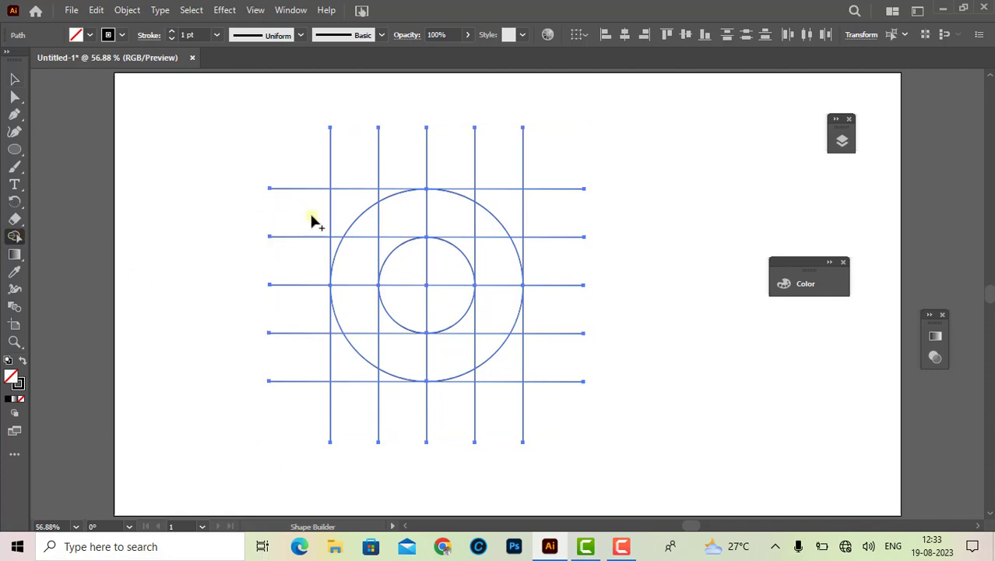
mouse_move(351, 265)
mouse_down()
mouse_move(352, 209)
mouse_move(351, 261)
mouse_up()
mouse_move(352, 212)
mouse_down()
mouse_move(392, 221)
mouse_move(382, 245)
mouse_move(359, 249)
mouse_up()
key(ctrl)
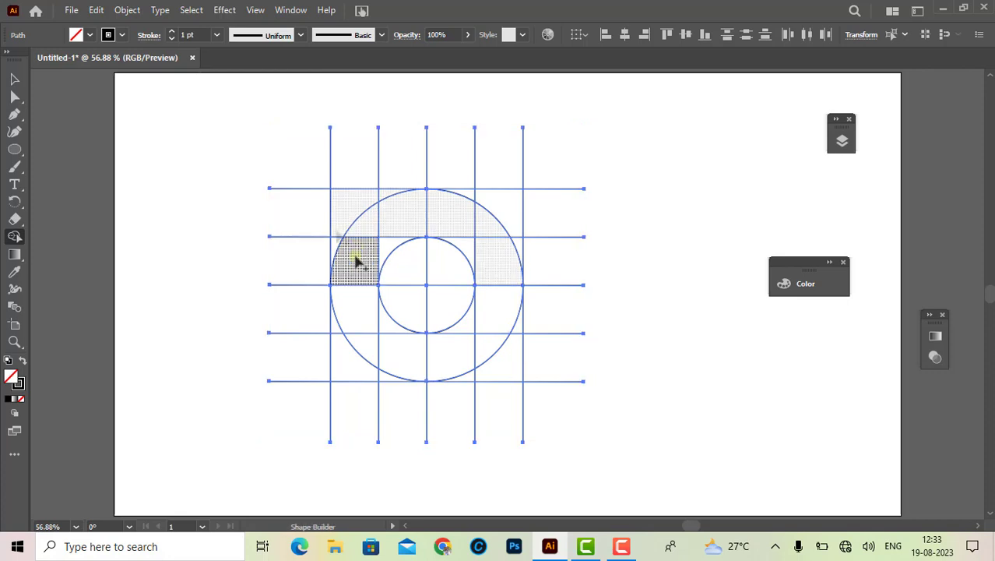
drag(357, 253, 339, 253)
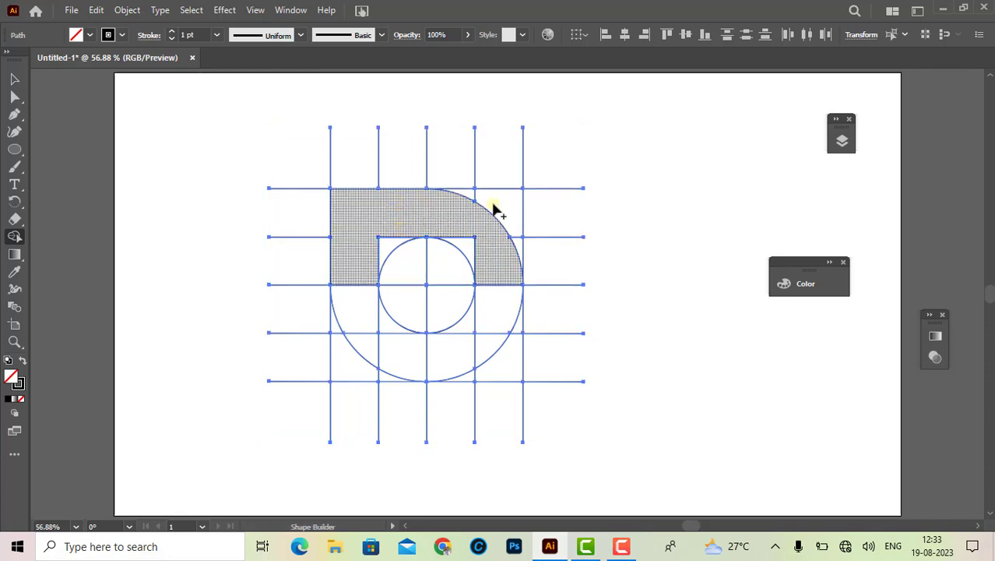
drag(461, 238, 471, 253)
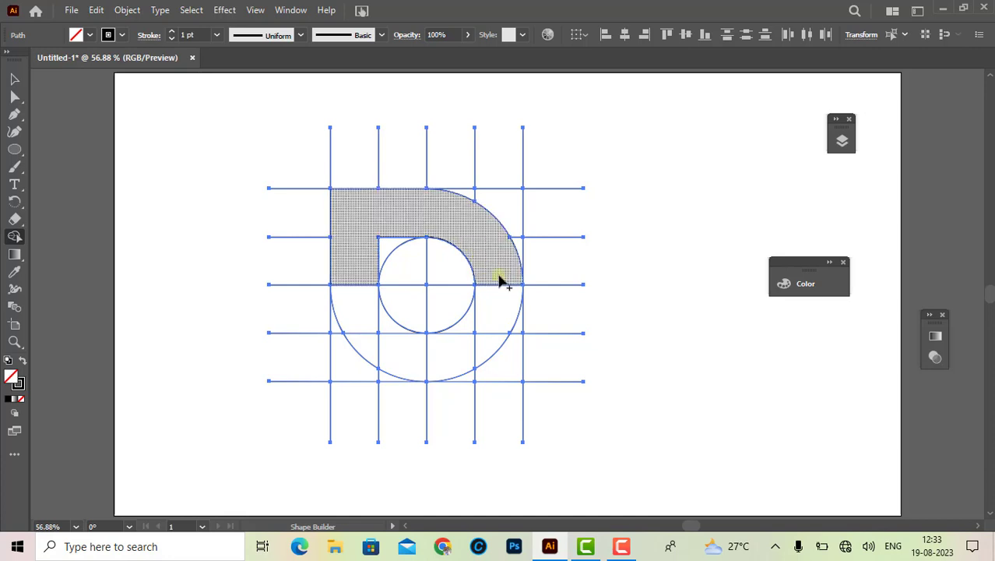
mouse_move(499, 277)
mouse_down()
mouse_move(470, 357)
mouse_move(460, 363)
mouse_move(454, 351)
mouse_up()
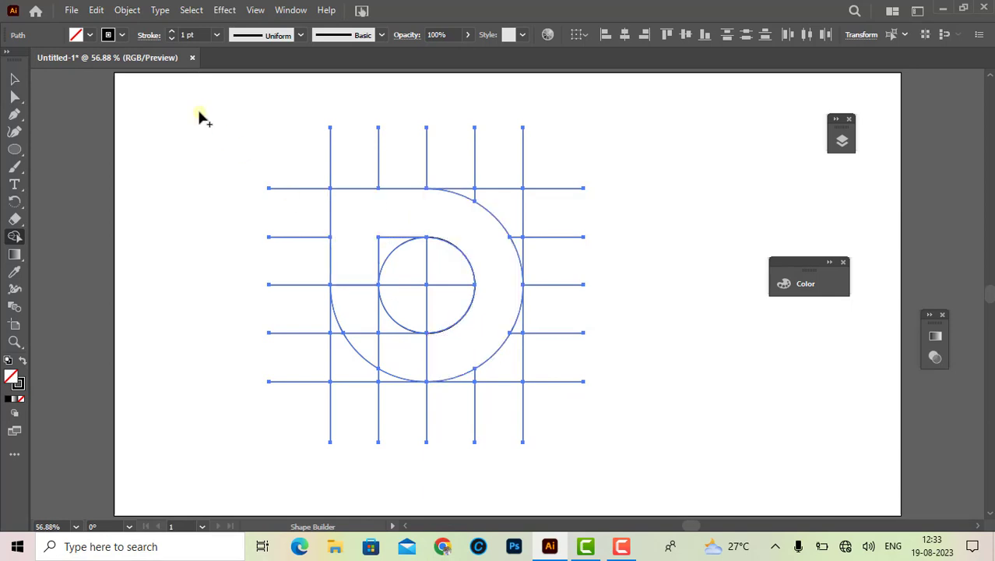
Merge the D regions into one shape and fill it solid black
click(492, 222)
key(v)
click(406, 195)
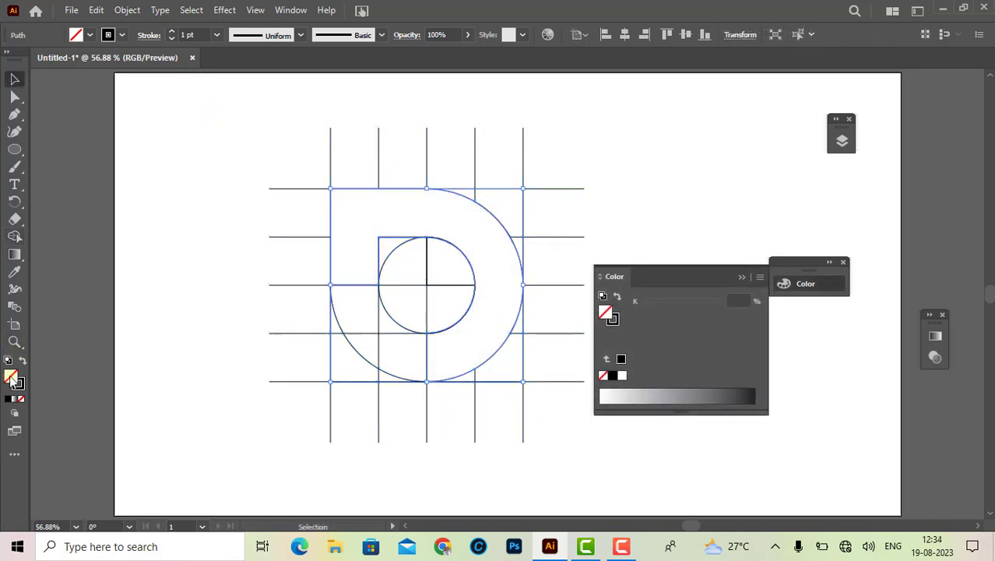
click(8, 398)
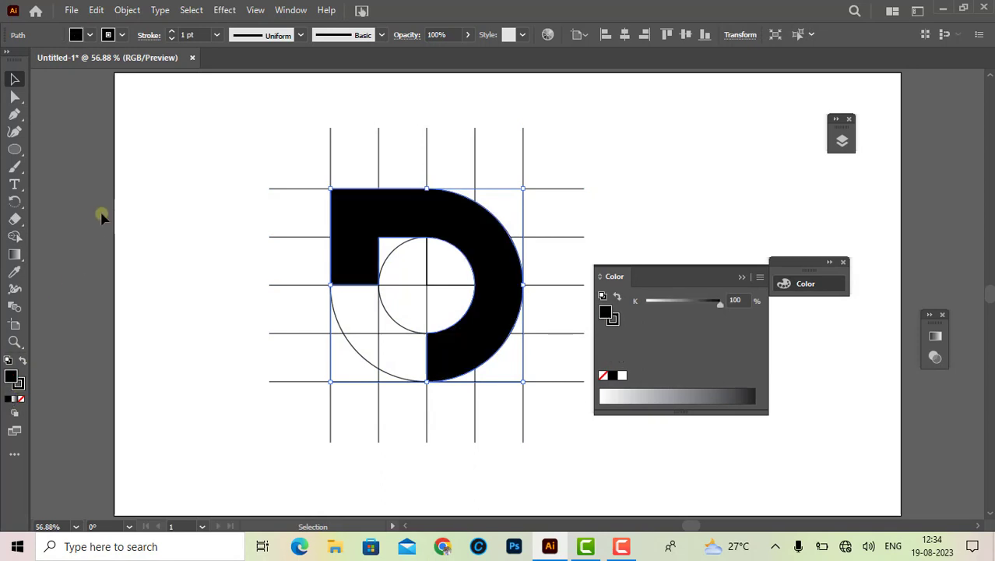
Round the D's inner lower-left corner to about 51 px and the lower arm's end to about 55 px
click(16, 96)
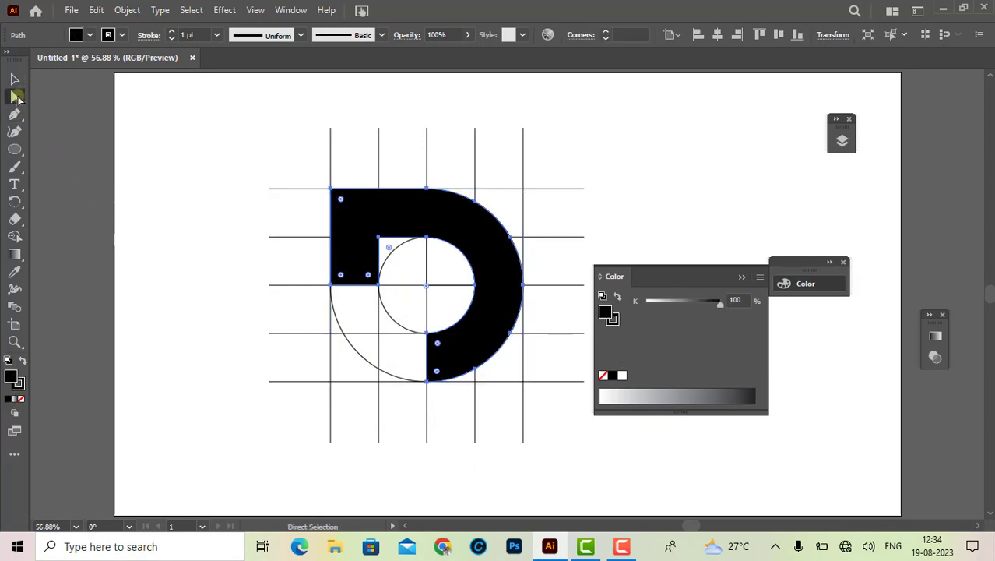
click(340, 278)
drag(340, 277, 359, 255)
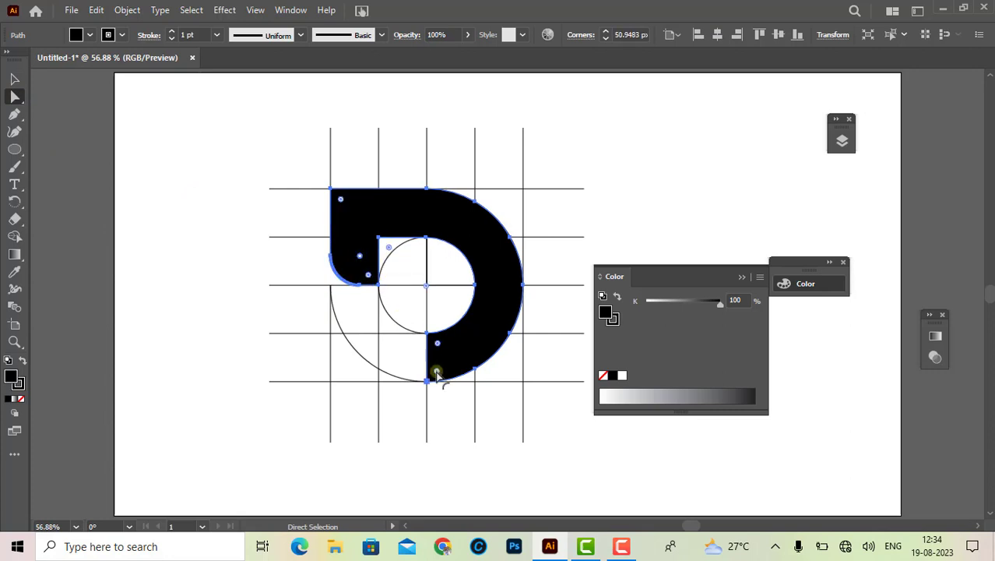
drag(437, 372, 458, 344)
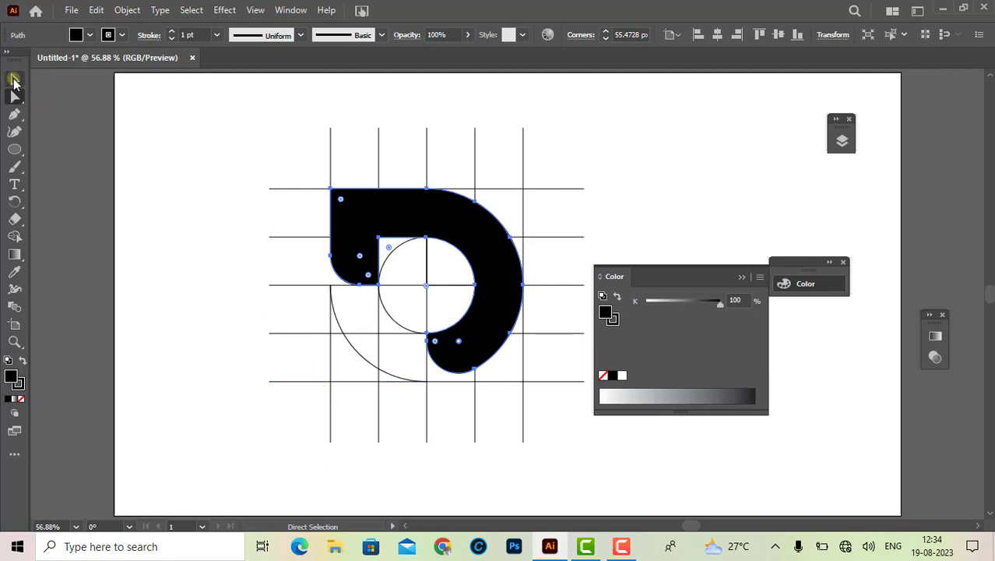
click(14, 79)
click(194, 172)
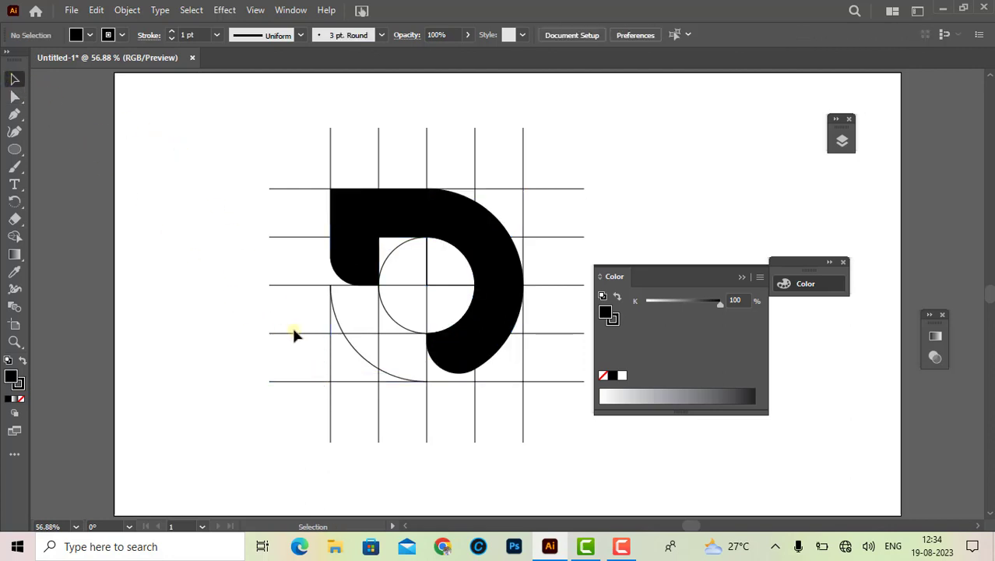
At 100% zoom, draw a diagonal line from the D's rounded corner to the lower arm's tip
key(ctrl+1)
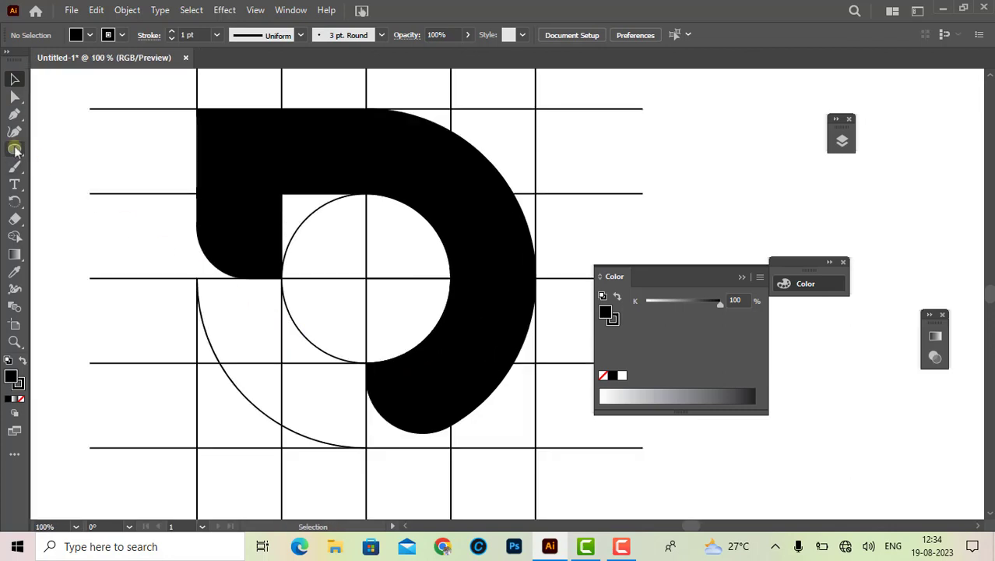
drag(14, 149, 80, 221)
click(80, 221)
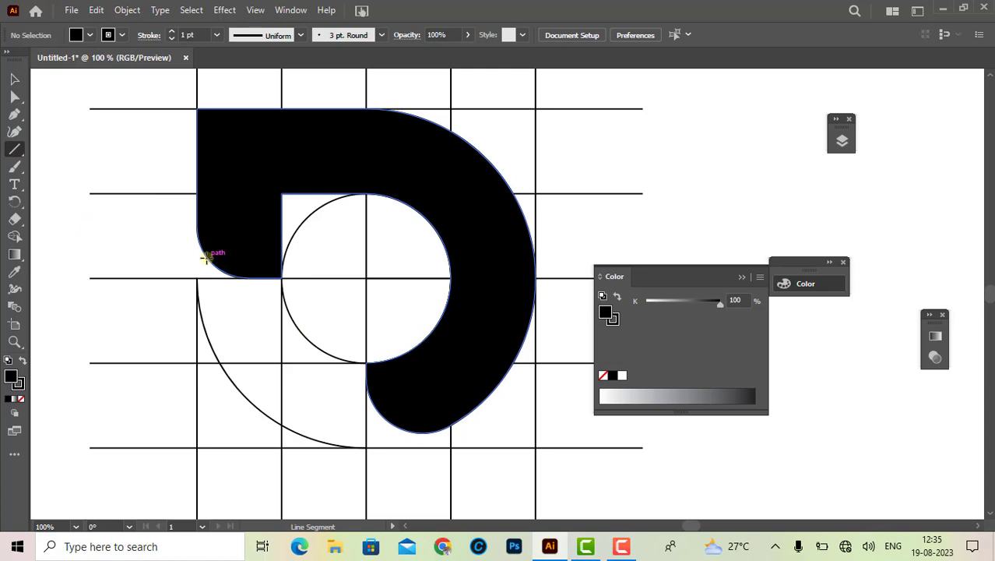
drag(206, 258, 395, 429)
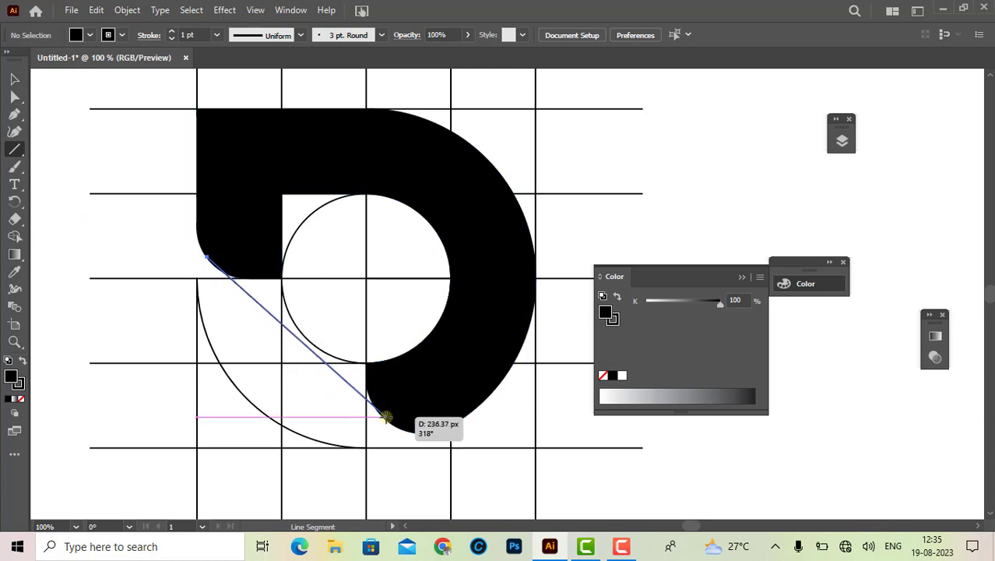
mouse_move(395, 429)
mouse_down()
mouse_move(378, 415)
mouse_move(387, 422)
mouse_up()
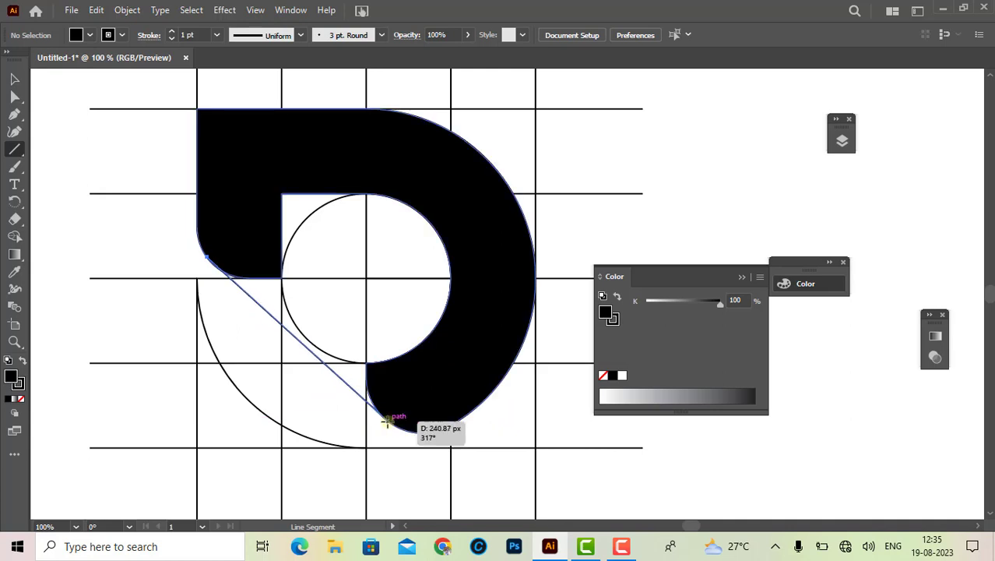
drag(387, 422, 387, 421)
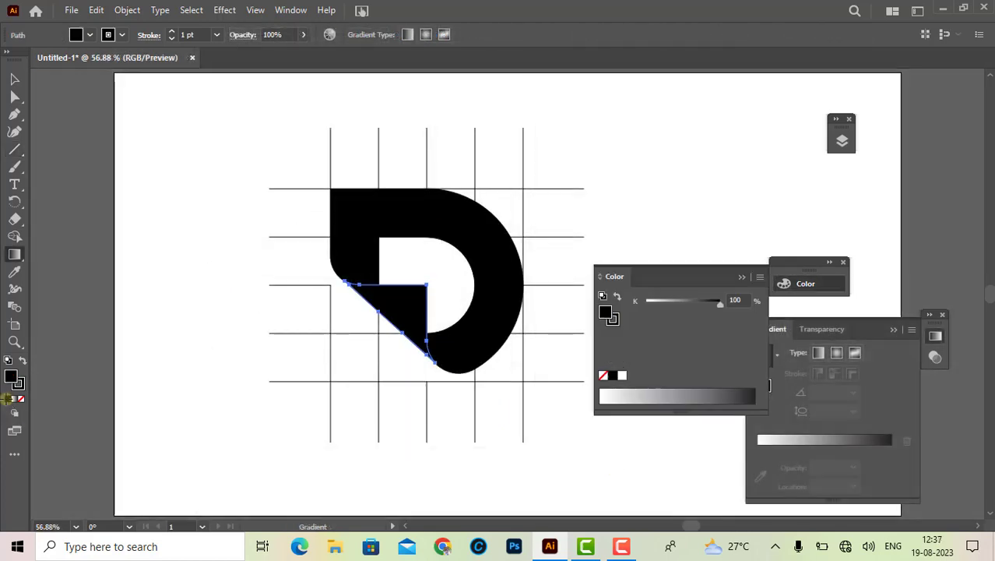
Give the triangle a linear black–white–black gradient with white moved toward the middle
click(819, 353)
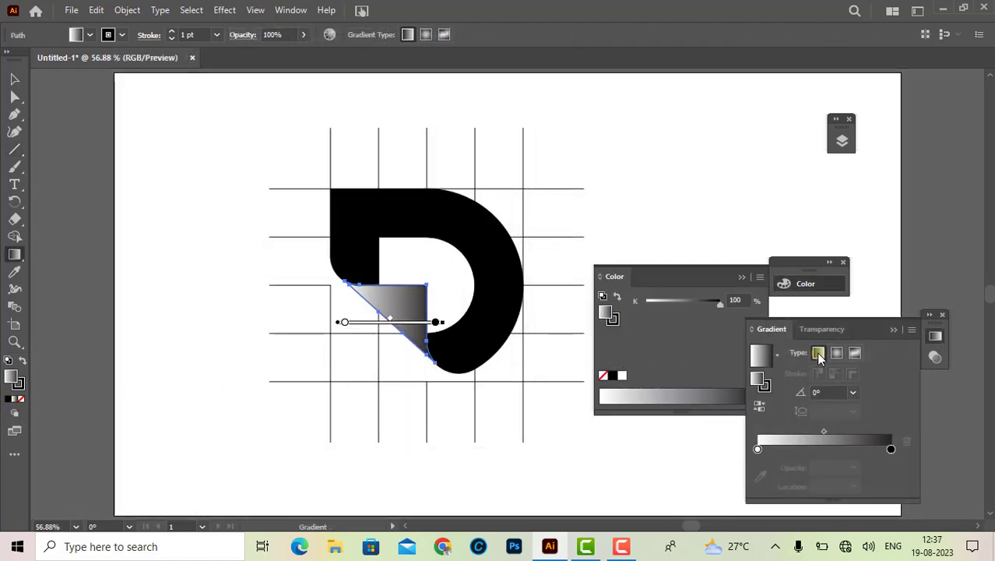
click(890, 448)
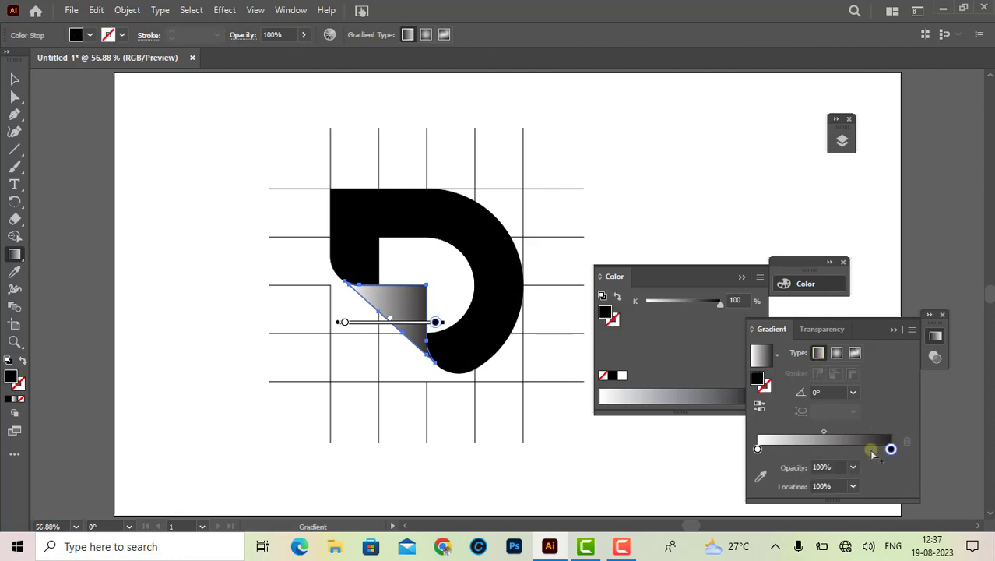
drag(758, 448, 820, 449)
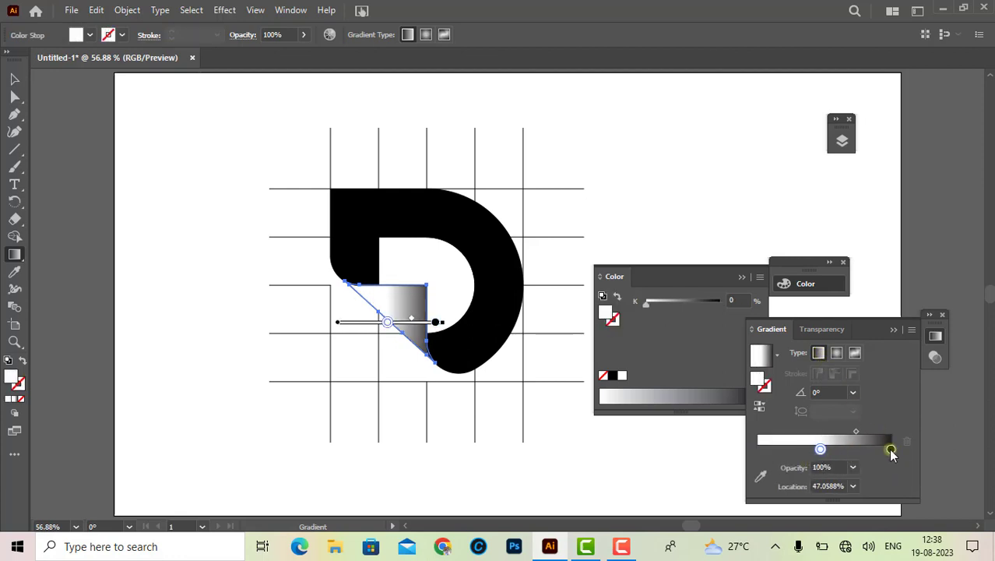
alt+drag(891, 449, 752, 462)
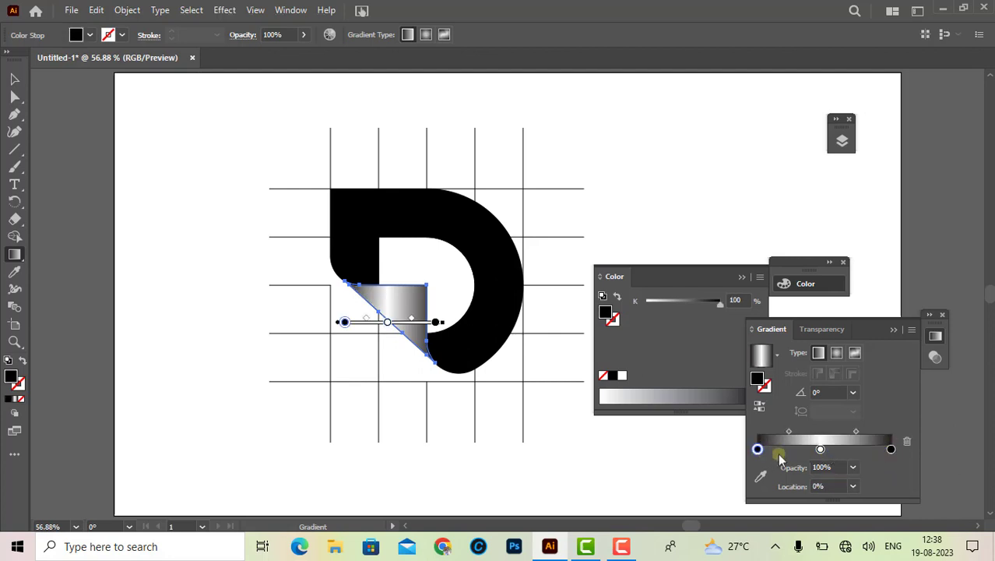
drag(820, 449, 834, 449)
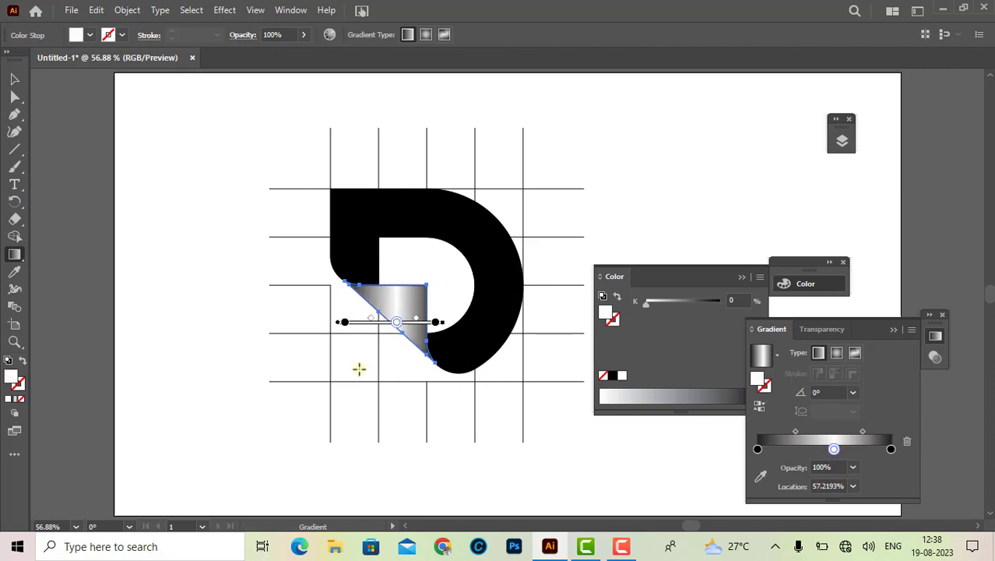
Angle the gradient diagonally across the triangle at about 51.7° and fine-tune the blend
drag(358, 368, 439, 265)
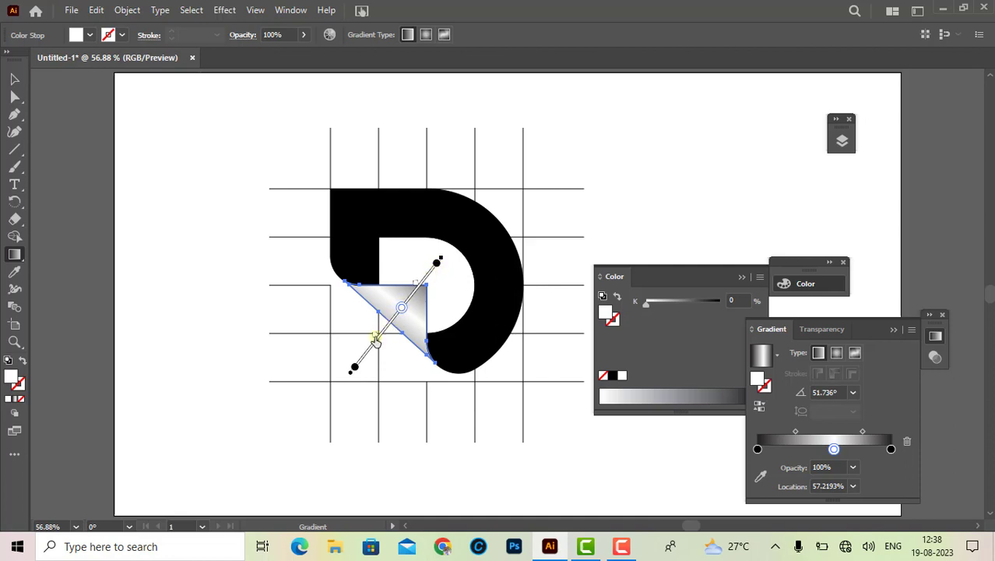
drag(378, 336, 385, 327)
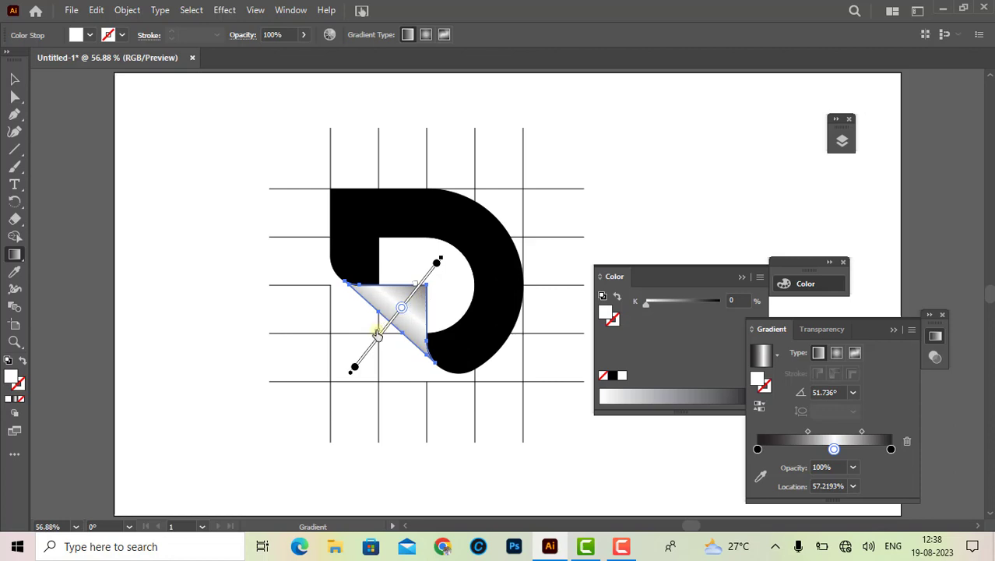
drag(377, 335, 376, 330)
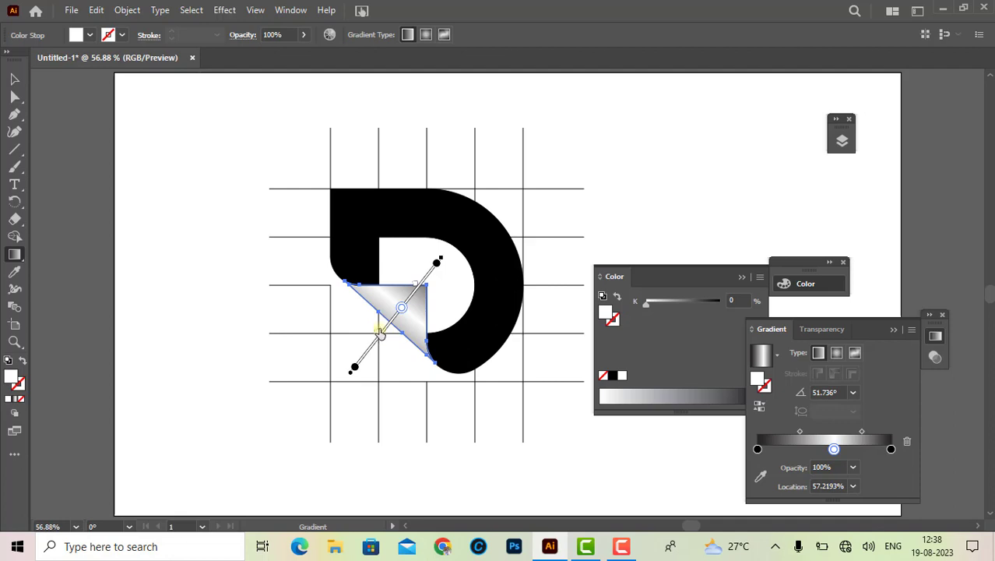
drag(379, 331, 383, 322)
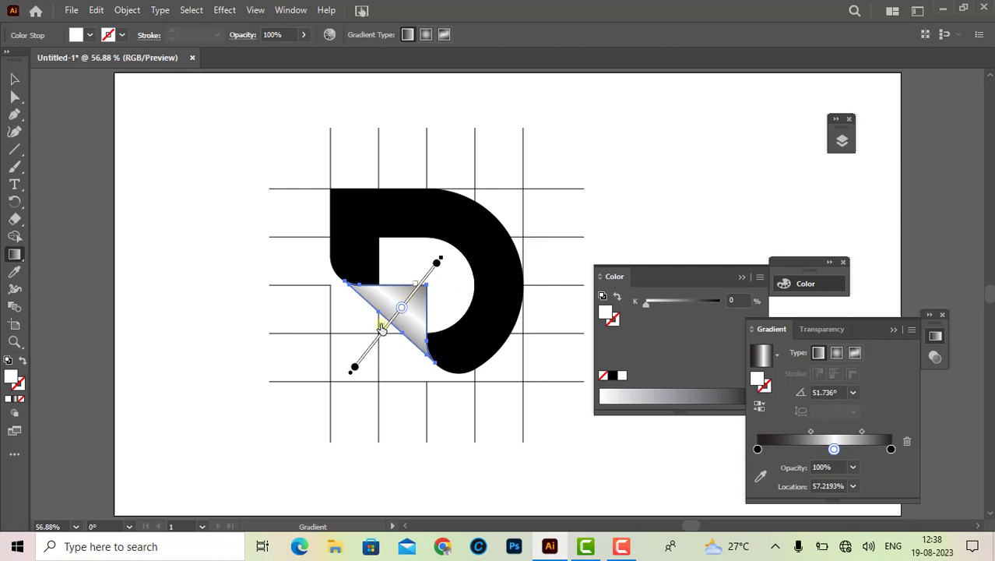
drag(382, 326, 380, 329)
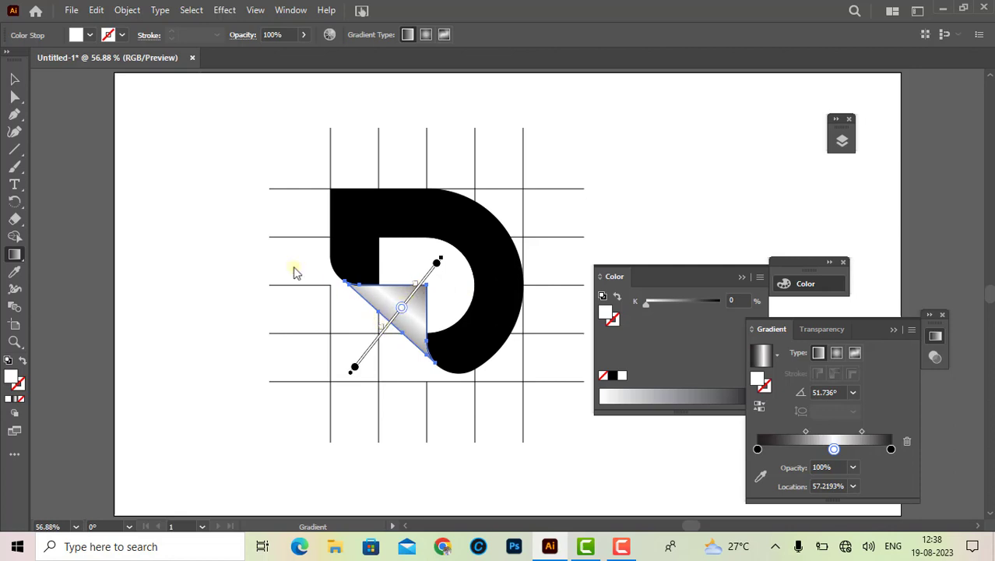
Remove the stroke from the D body and page curl and move both to the top right
click(14, 79)
click(112, 179)
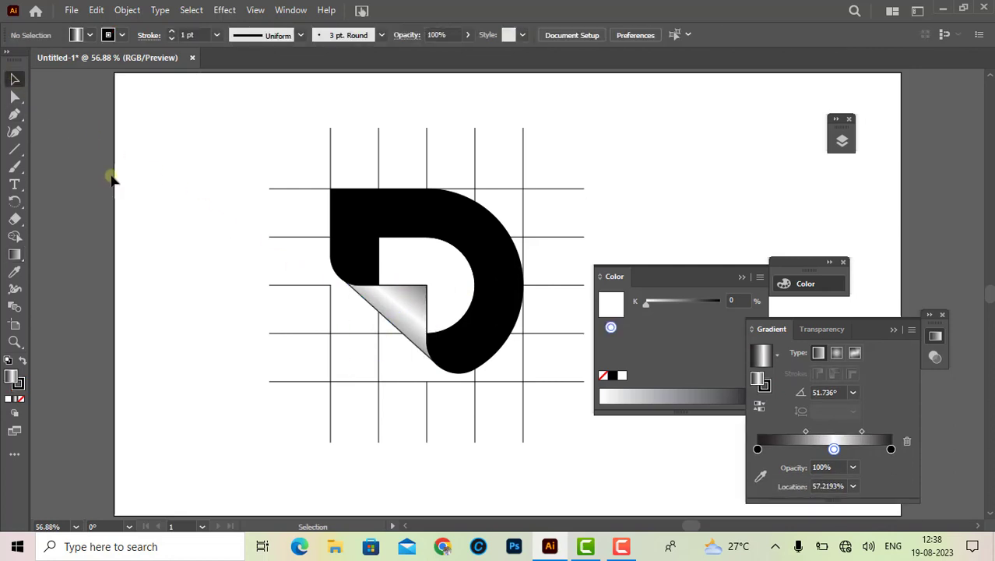
click(505, 226)
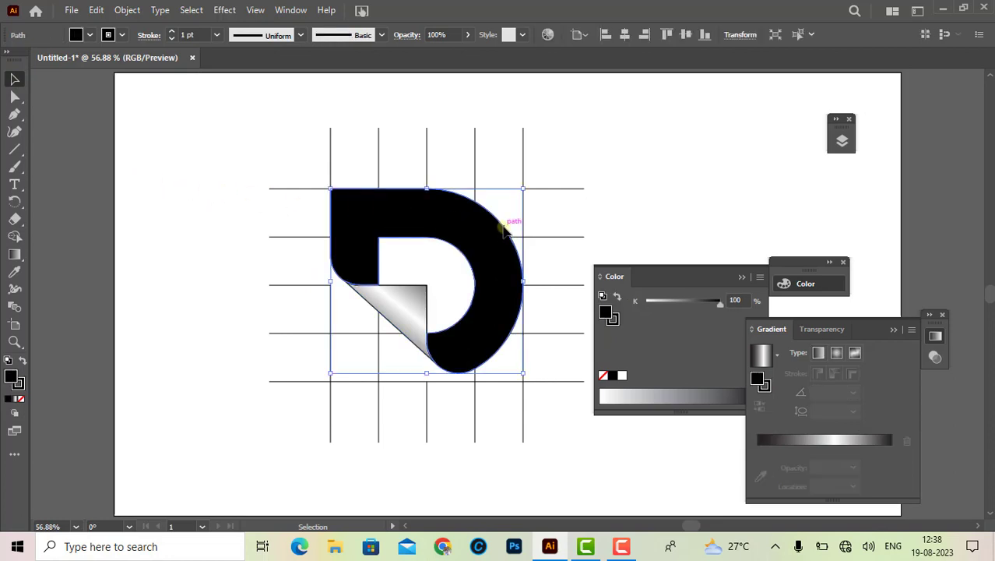
shift+click(418, 293)
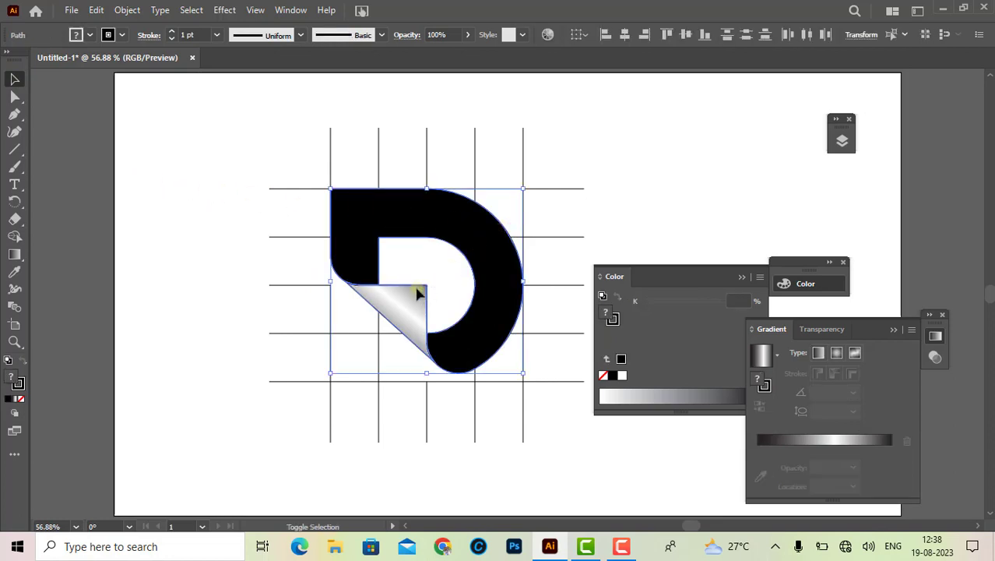
click(21, 399)
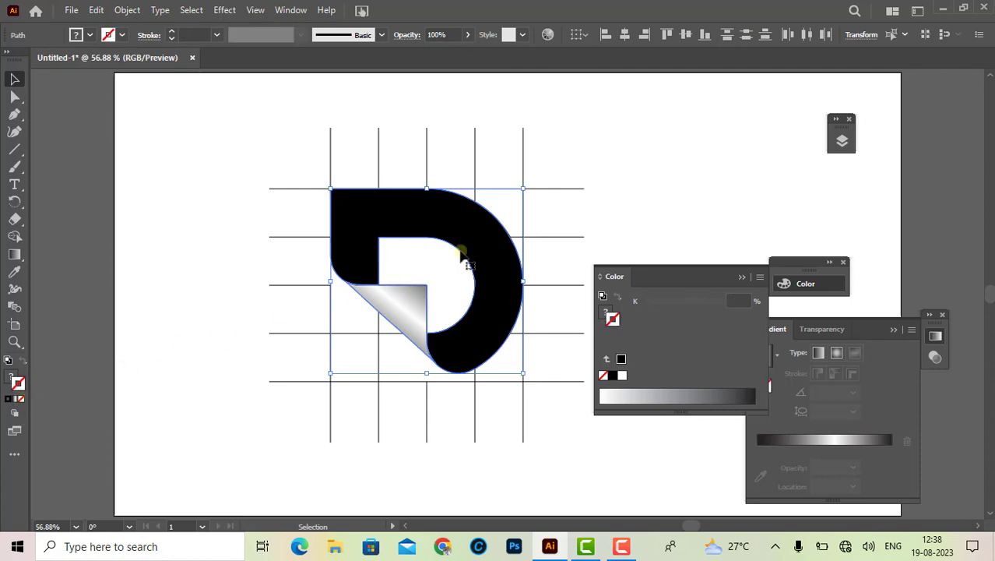
drag(462, 254, 806, 156)
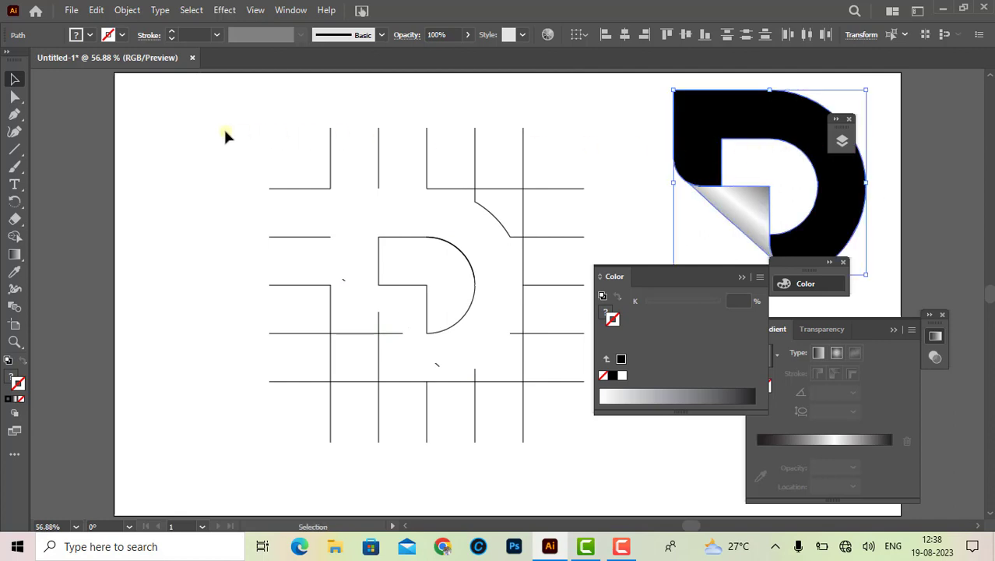
Delete all the construction grid lines
drag(223, 131, 554, 450)
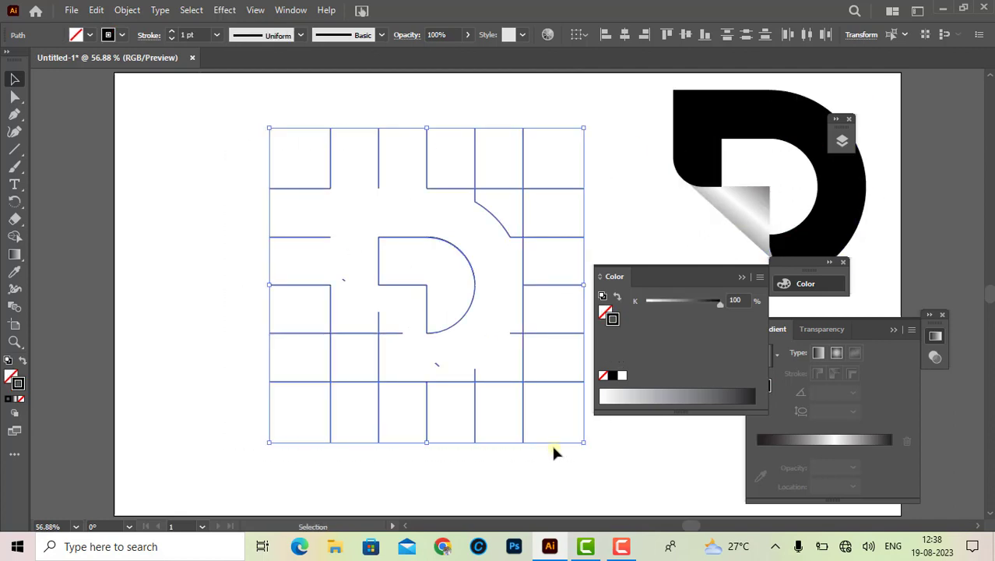
key(Delete)
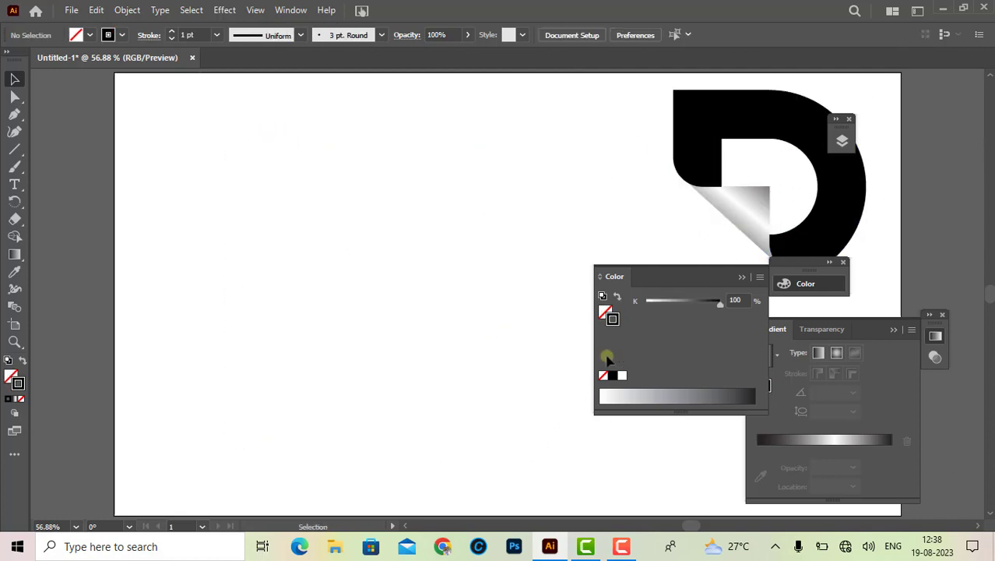
right_click(744, 122)
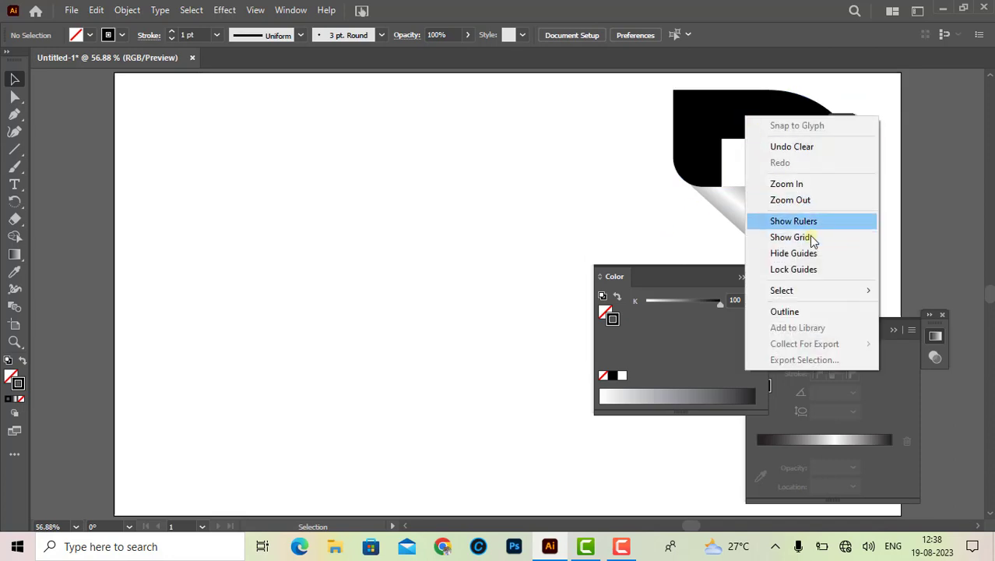
key(Escape)
Group the D body with the page curl, move it to the artboard centre, and collapse the colour panels
drag(638, 101, 741, 217)
right_click(741, 214)
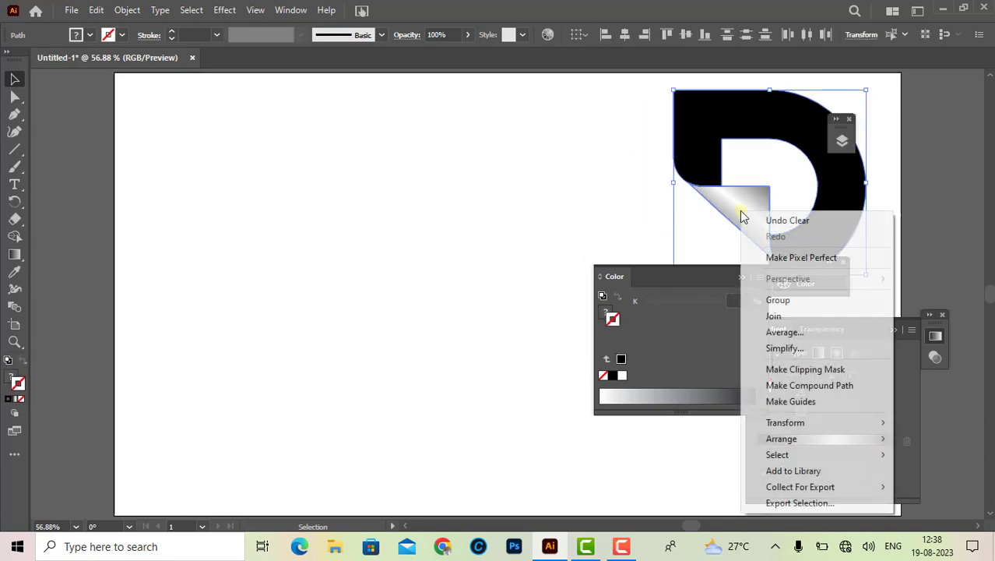
click(794, 300)
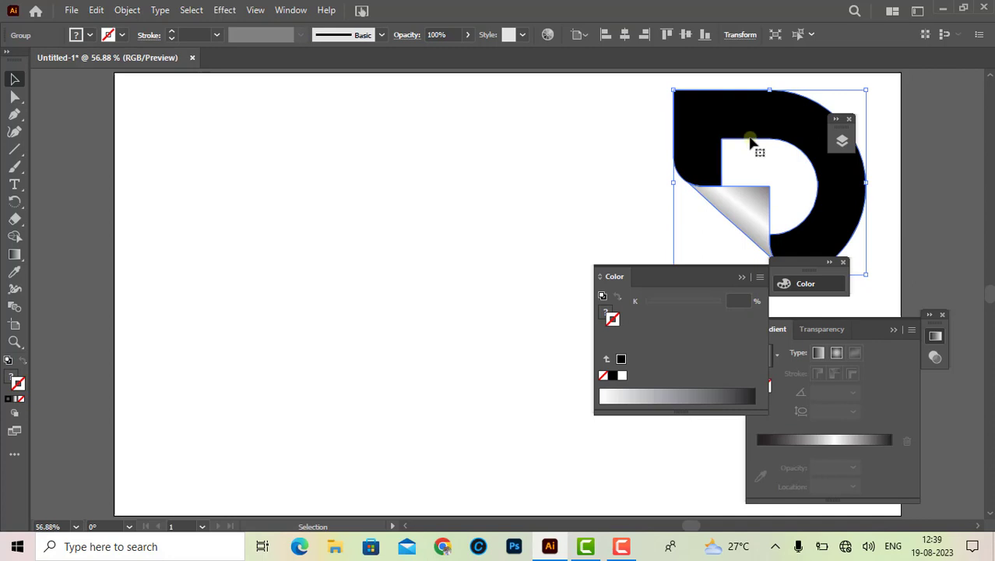
drag(751, 142, 473, 247)
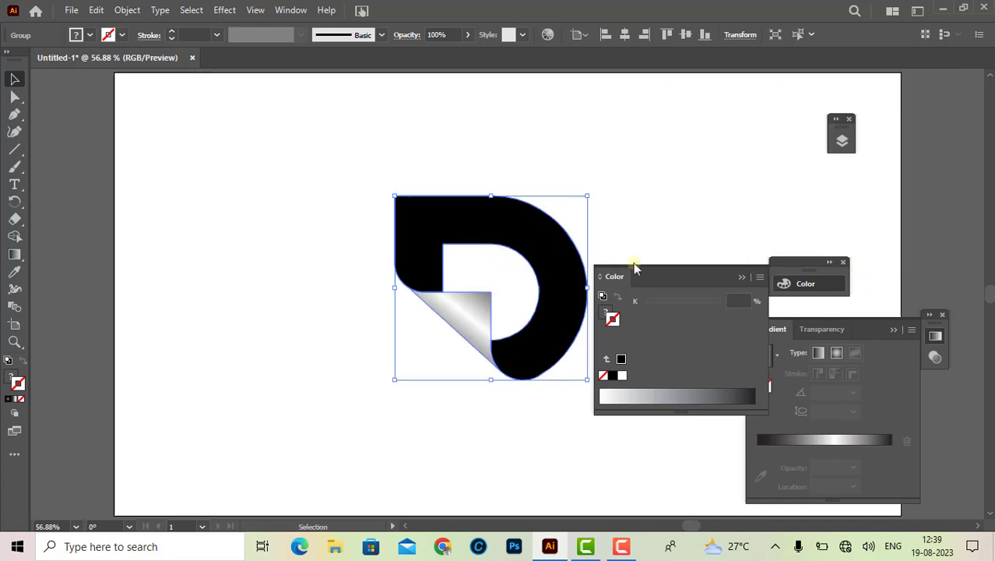
click(741, 277)
click(843, 263)
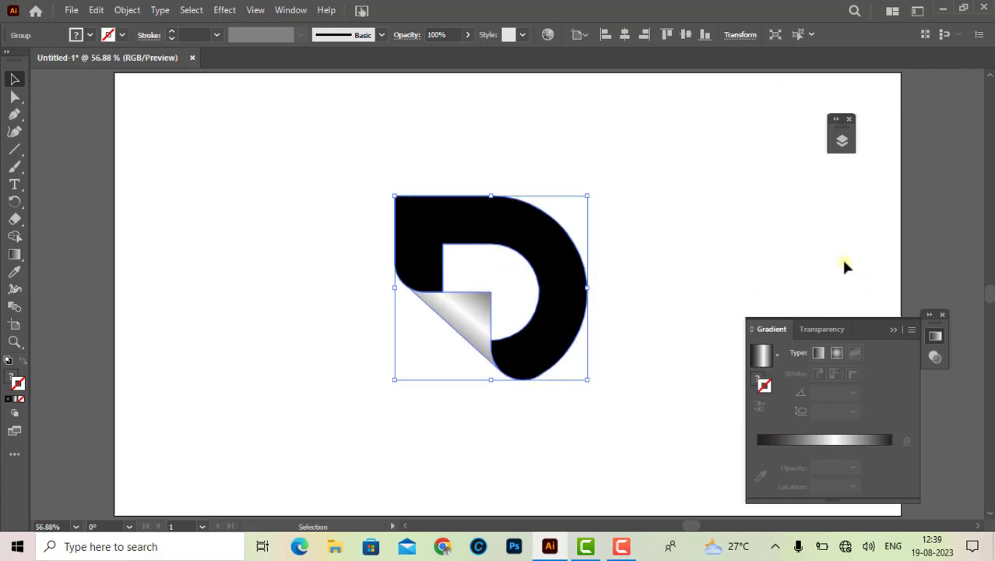
click(892, 329)
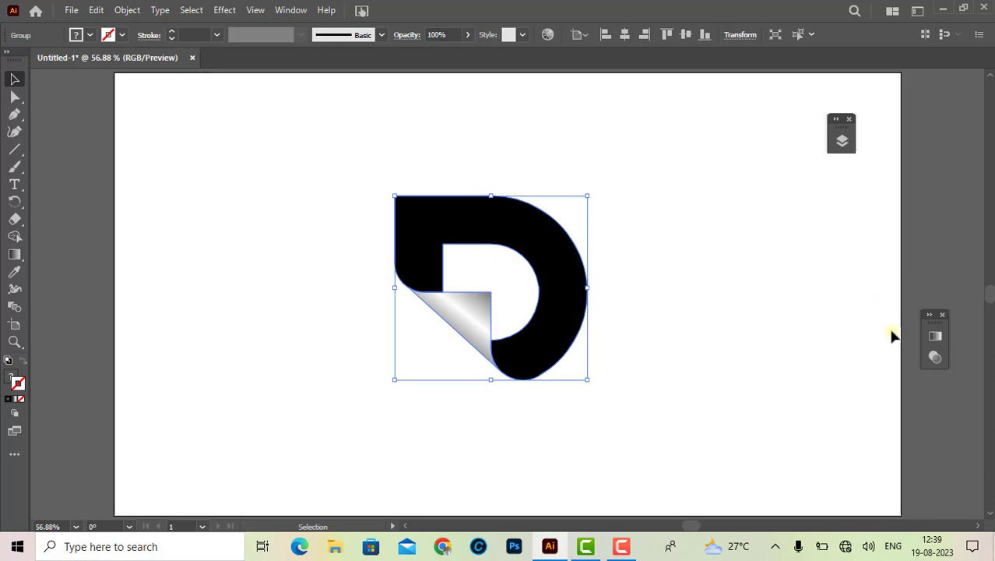
Ungroup the logo and select the black D body on its own
click(674, 263)
click(569, 256)
right_click(568, 254)
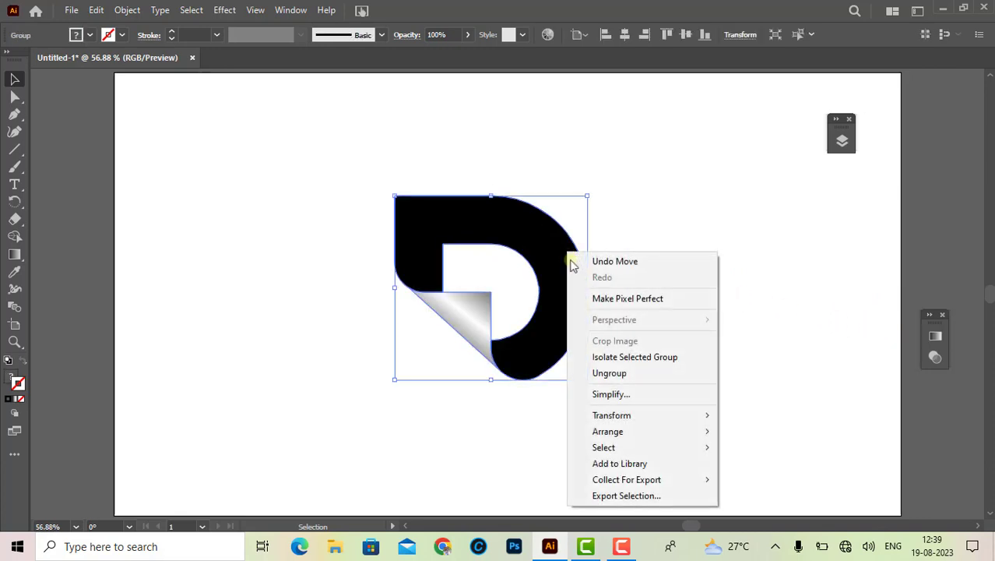
click(617, 373)
click(663, 199)
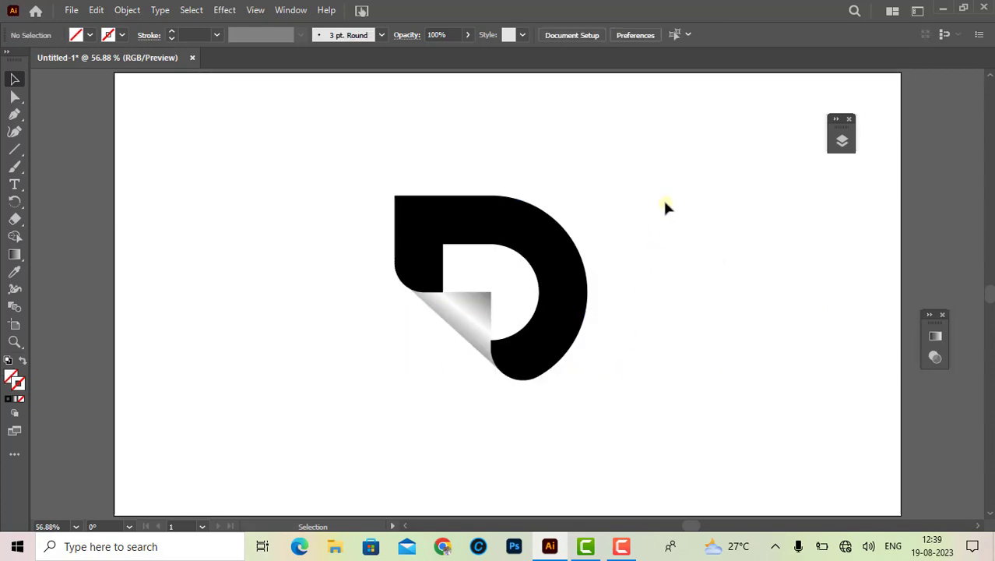
click(565, 234)
Apply a gradient to the D body running diagonally from lower left to upper right, with the midpoint shifted
key(g)
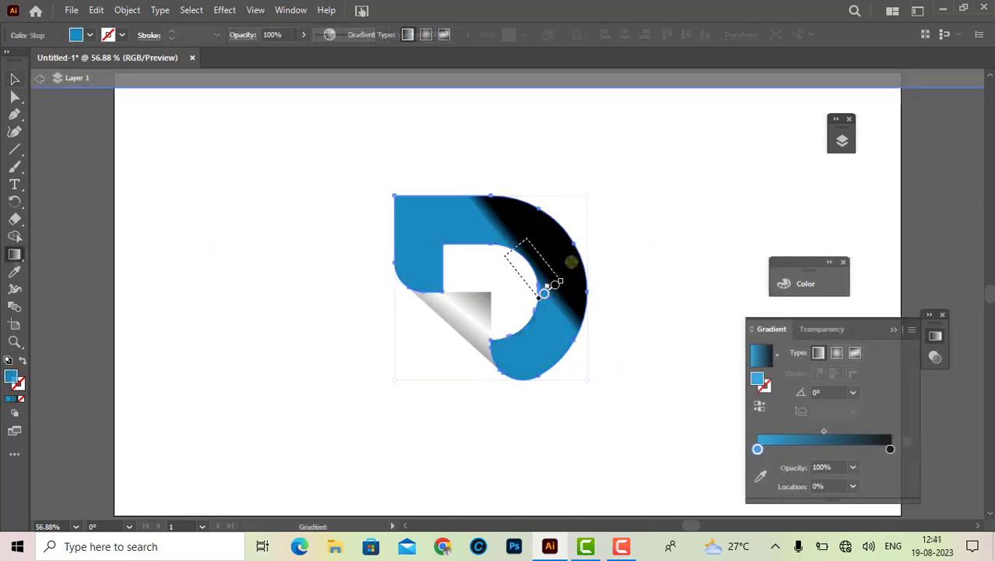
drag(542, 291, 582, 235)
drag(492, 257, 527, 209)
drag(450, 340, 569, 202)
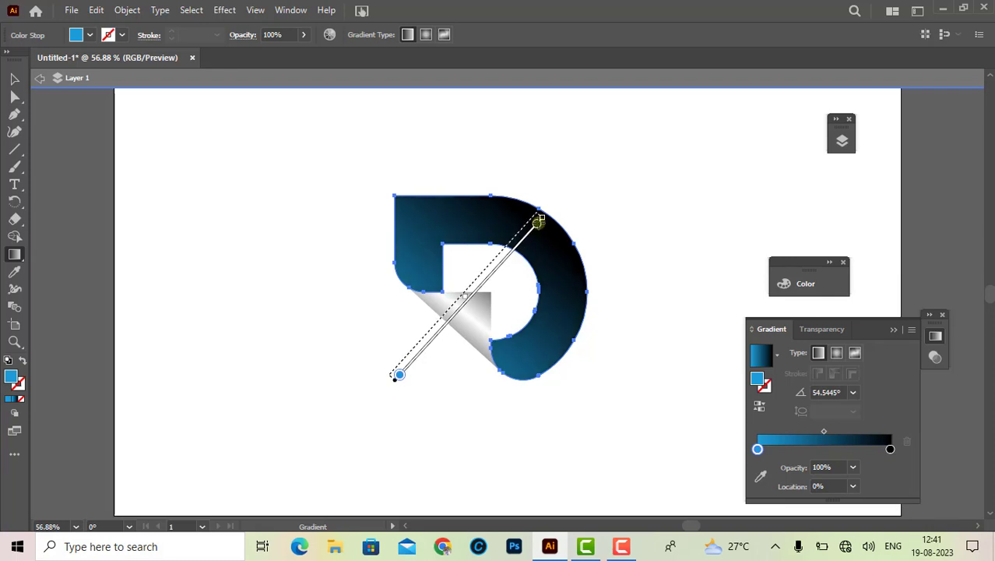
drag(455, 338, 405, 371)
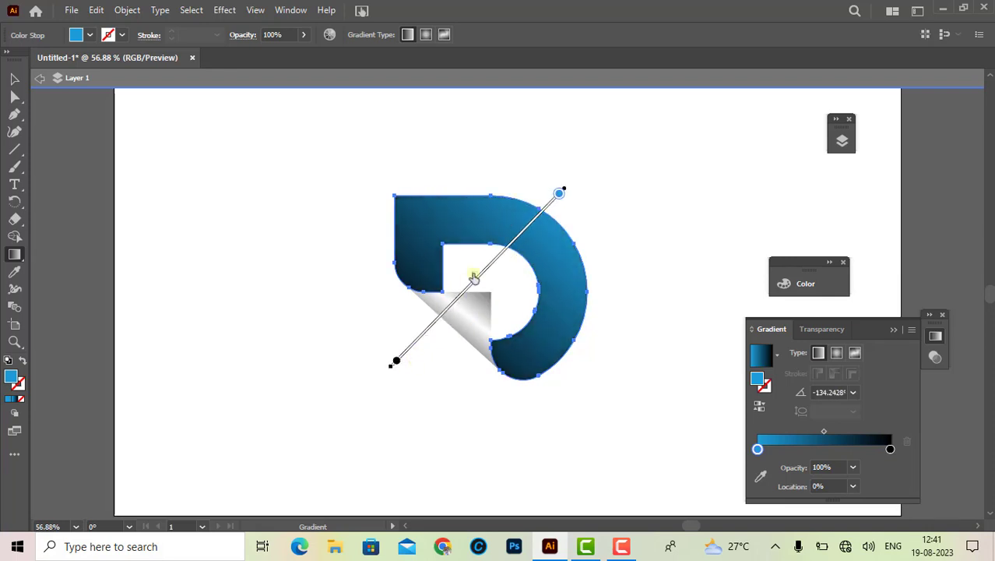
drag(473, 277, 525, 254)
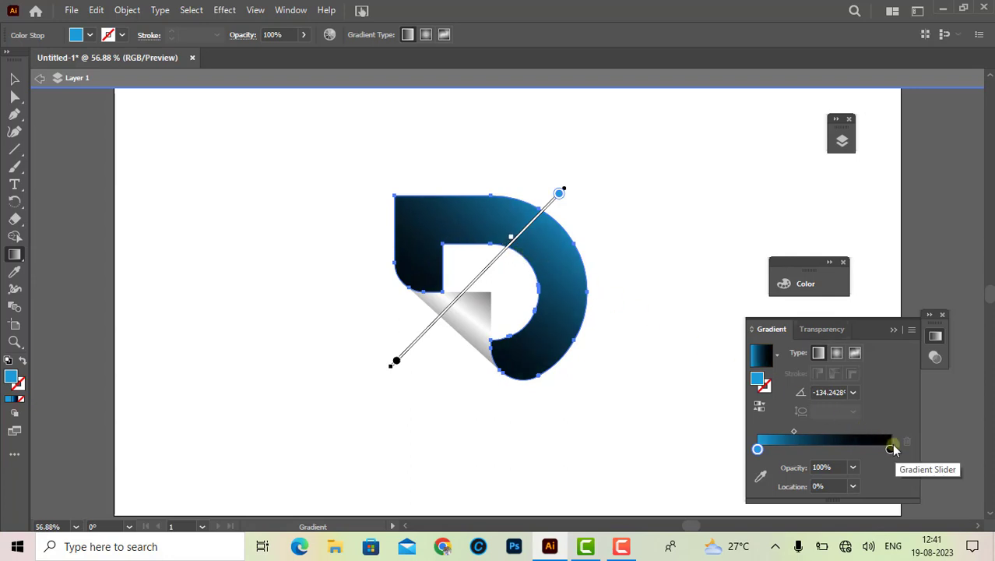
Change the gradient's blue stop to RGB Red from the swatches
double_click(757, 450)
click(745, 290)
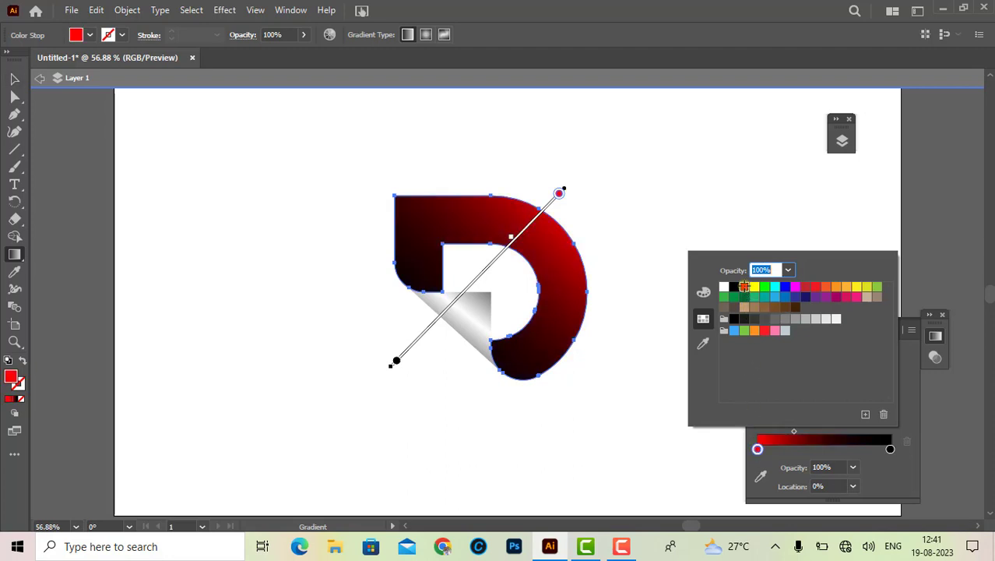
key(Escape)
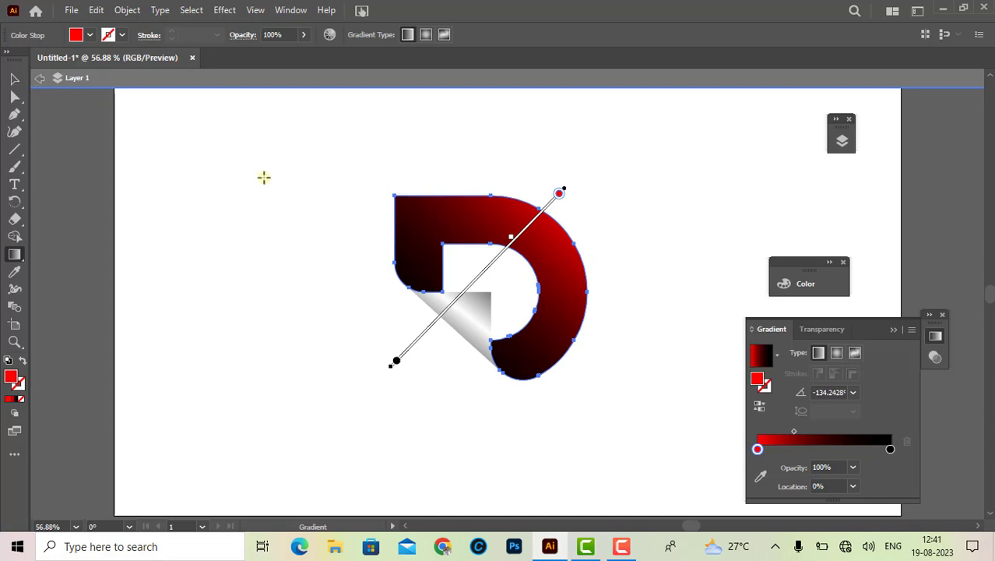
click(14, 79)
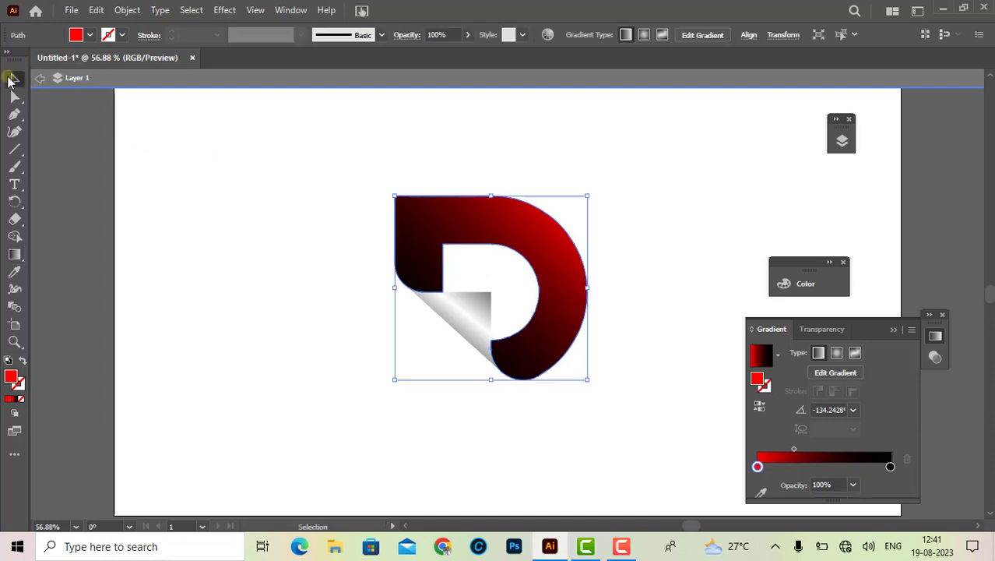
Group the red D body and silver page curl into one logo
click(284, 238)
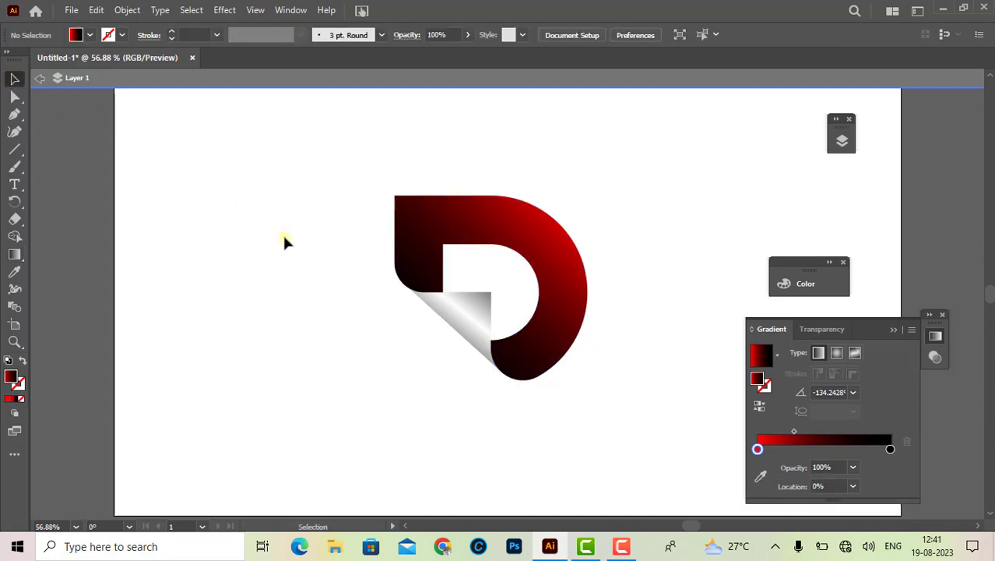
click(891, 330)
drag(337, 163, 694, 440)
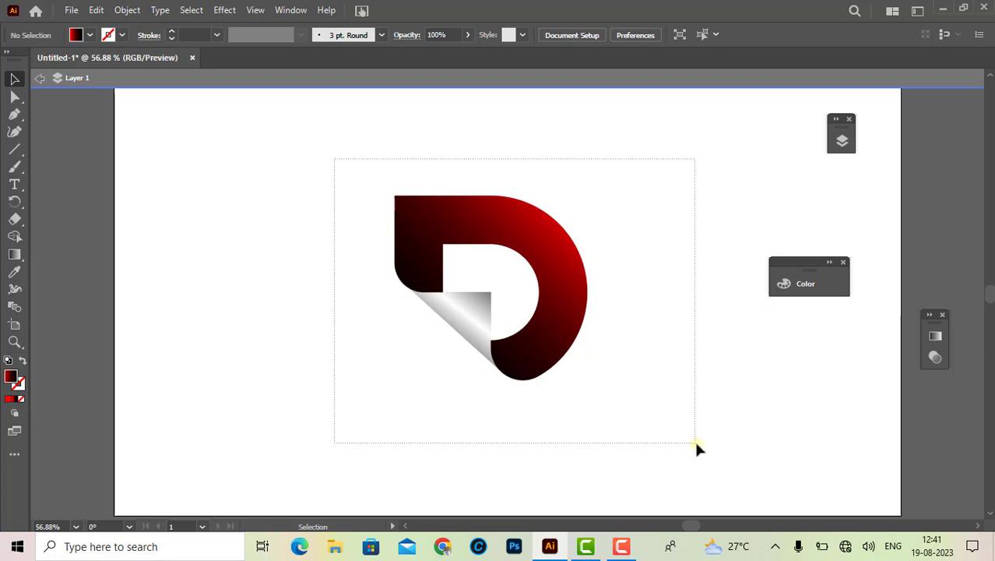
right_click(556, 356)
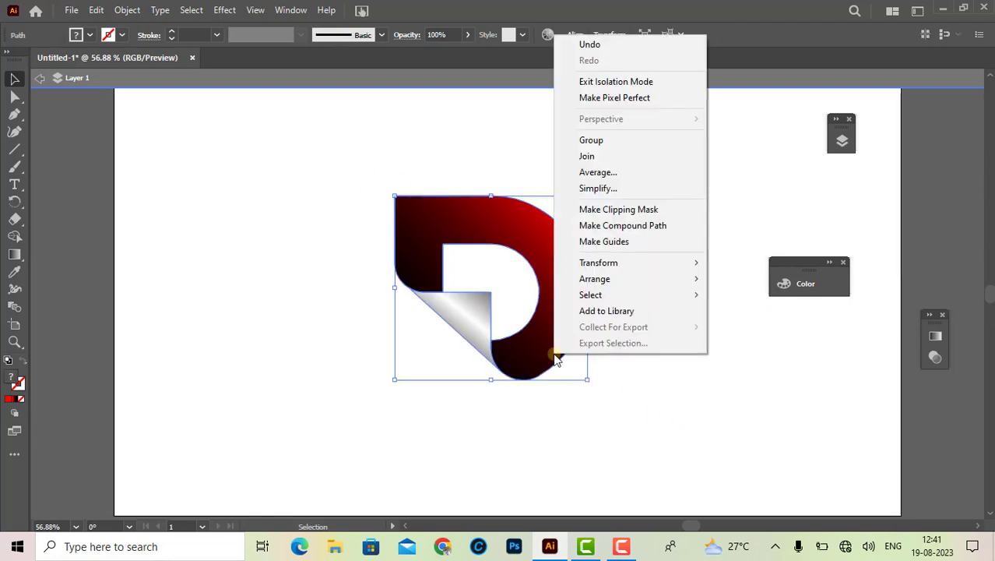
click(592, 140)
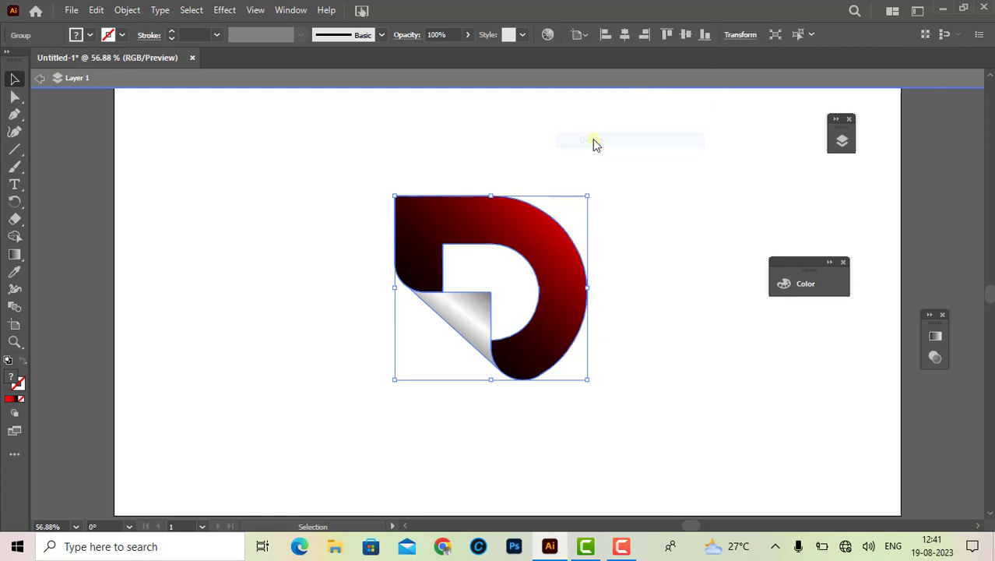
Align the logo to the artboard's horizontal and vertical centre
click(625, 35)
click(685, 36)
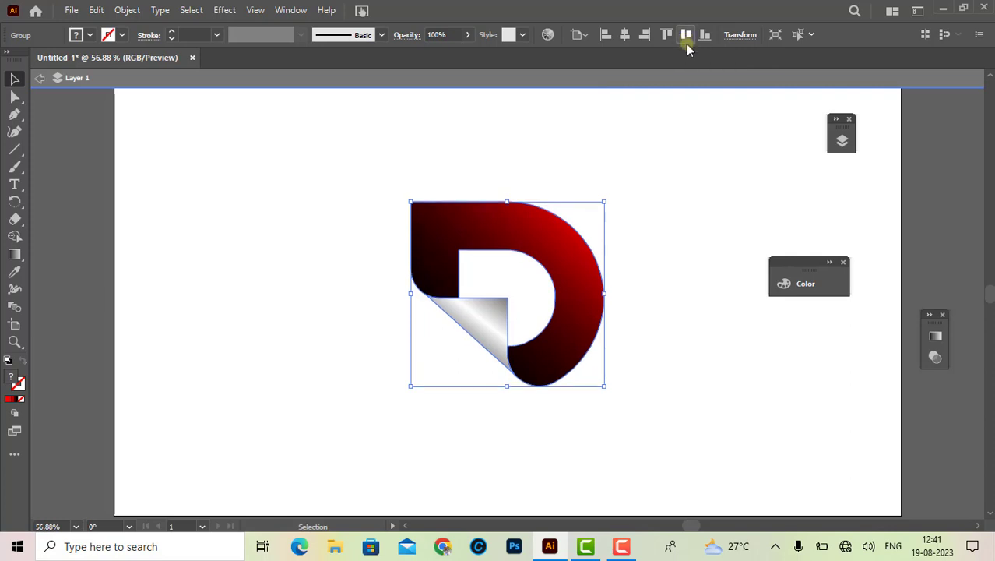
click(715, 242)
click(828, 262)
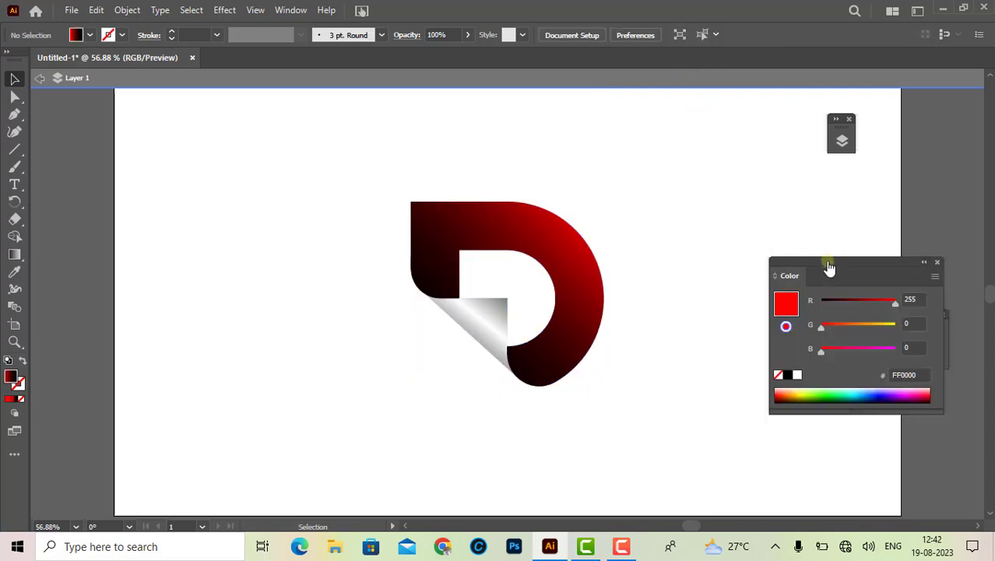
click(937, 261)
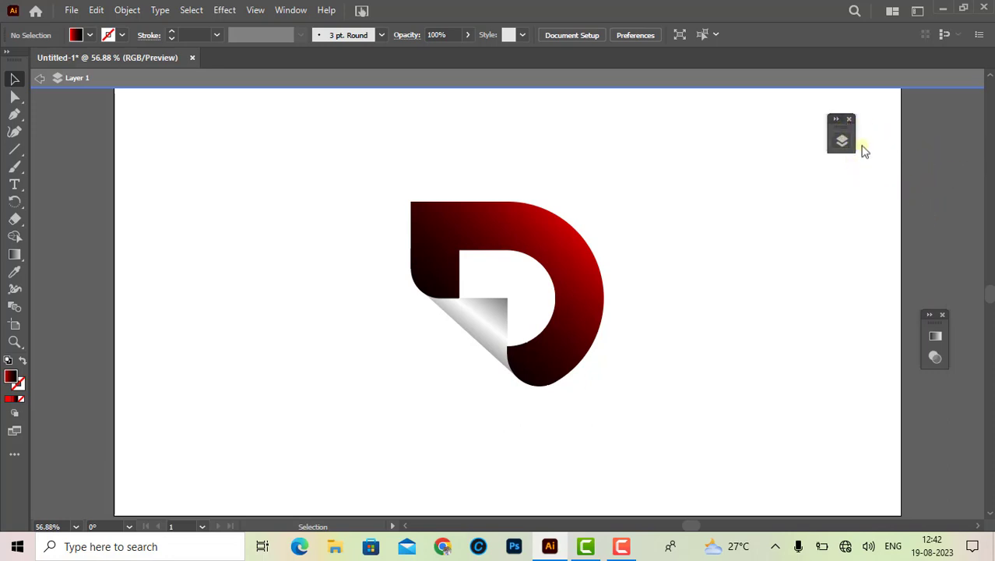
drag(844, 122, 985, 152)
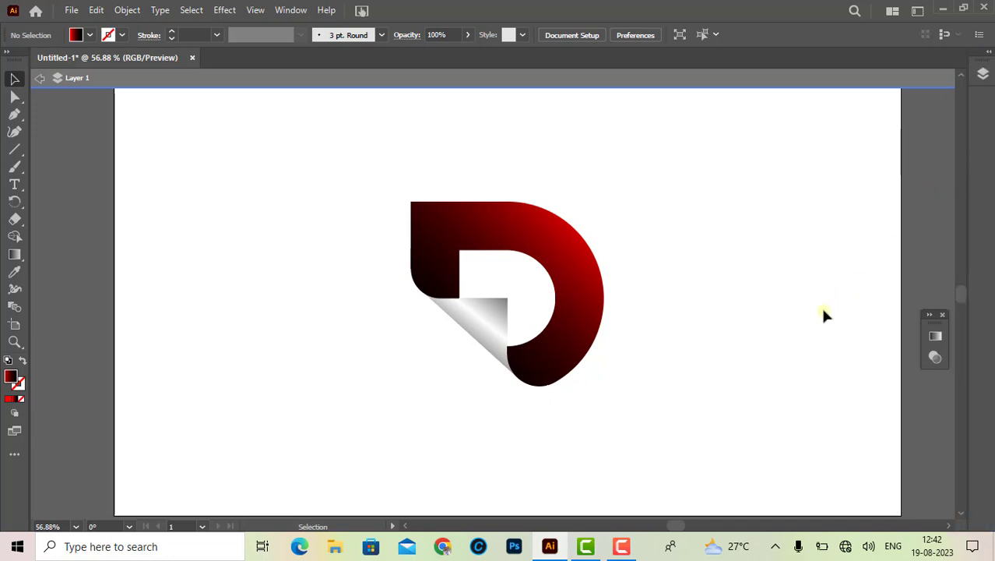
scroll(826, 313, down, 1)
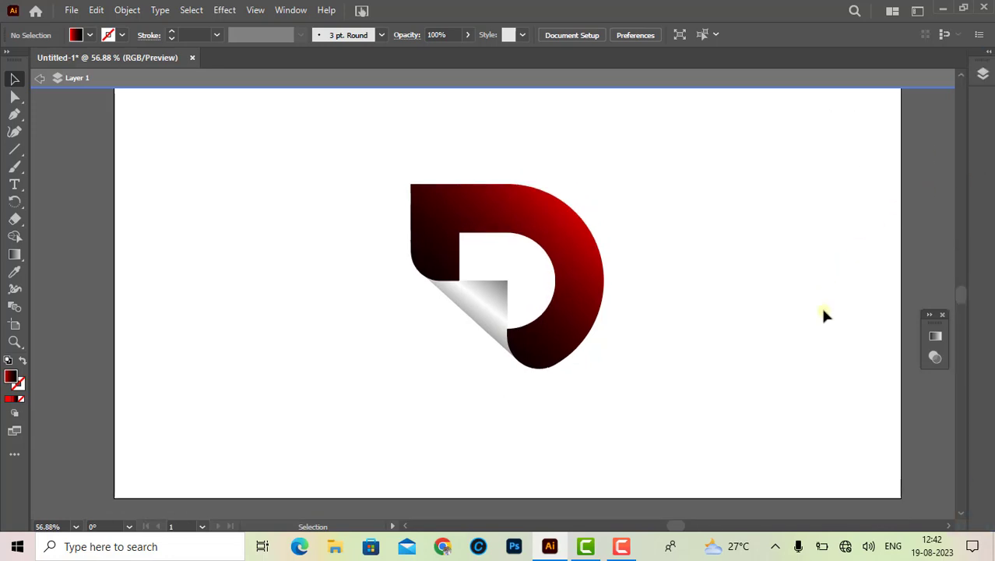
click(15, 341)
click(480, 327)
scroll(537, 366, up, 3)
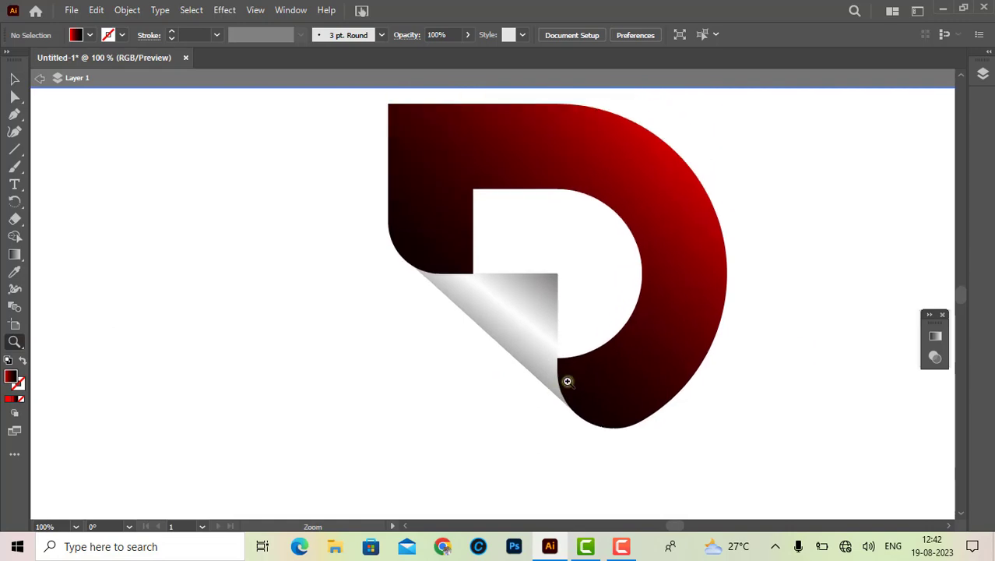
click(567, 381)
scroll(568, 382, up, 5)
scroll(568, 385, up, 1)
scroll(570, 389, down, 1)
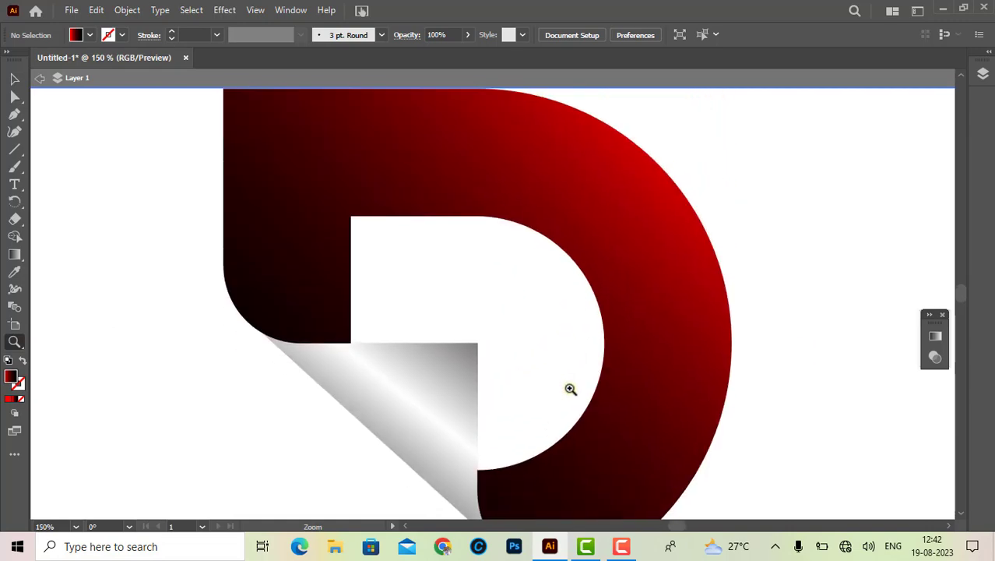